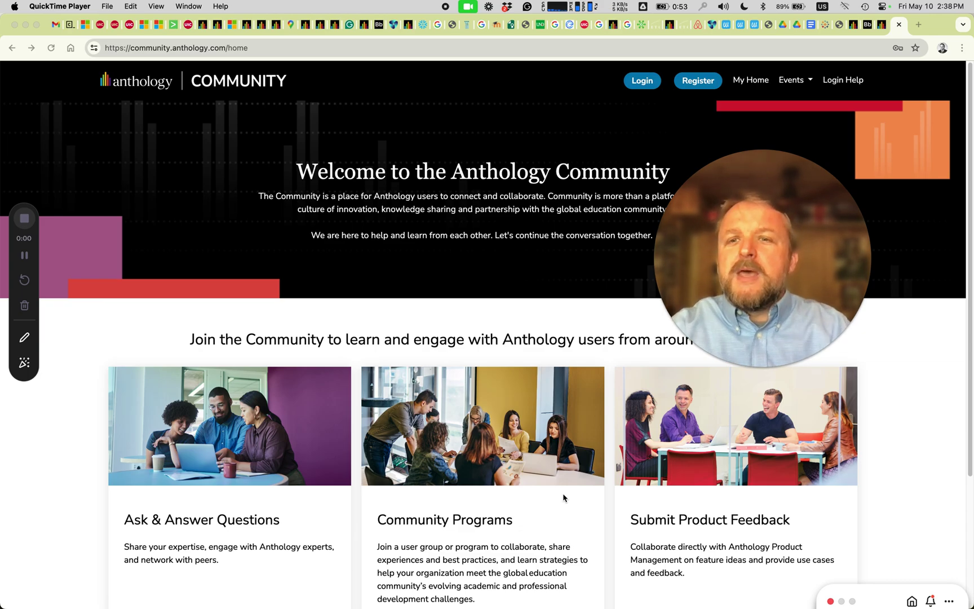
Step: Switch Chrome from the Anthology Community home page to the Blackboard Smart Views help article
{"action": "left_click", "coordinate": [882, 26]}
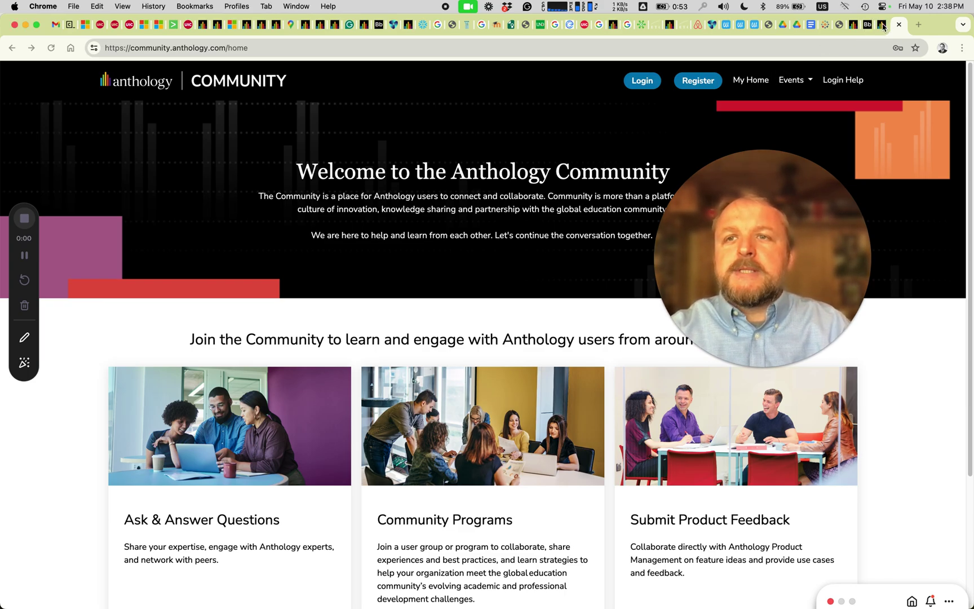
Step: Skim the Smart Views help article, then switch to the Original course's My Achievements page
{"action": "left_click", "coordinate": [866, 25]}
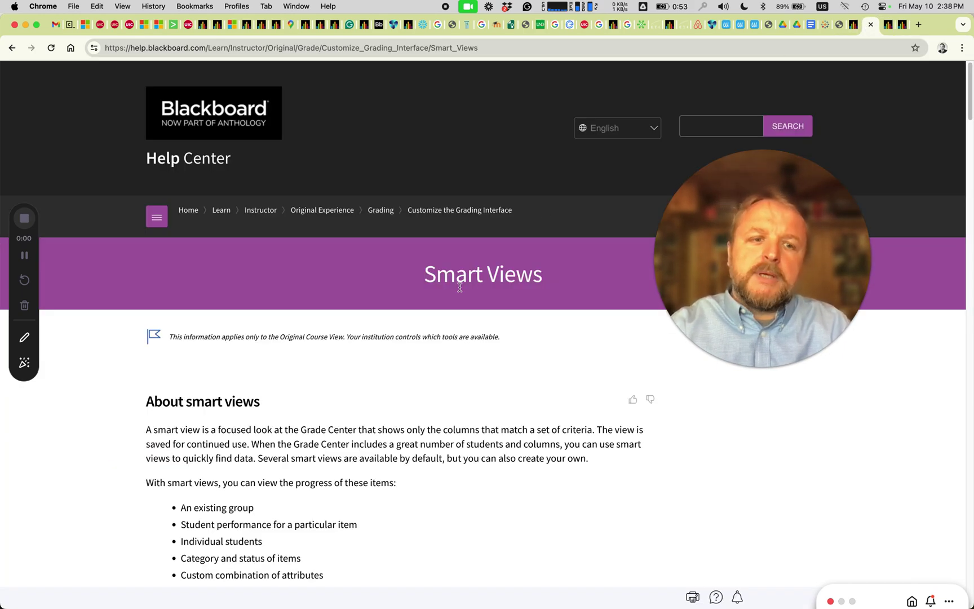
{"action": "scroll", "coordinate": [459, 289], "scroll_direction": "down", "scroll_amount": 1}
{"action": "scroll", "coordinate": [459, 288], "scroll_direction": "up", "scroll_amount": 1}
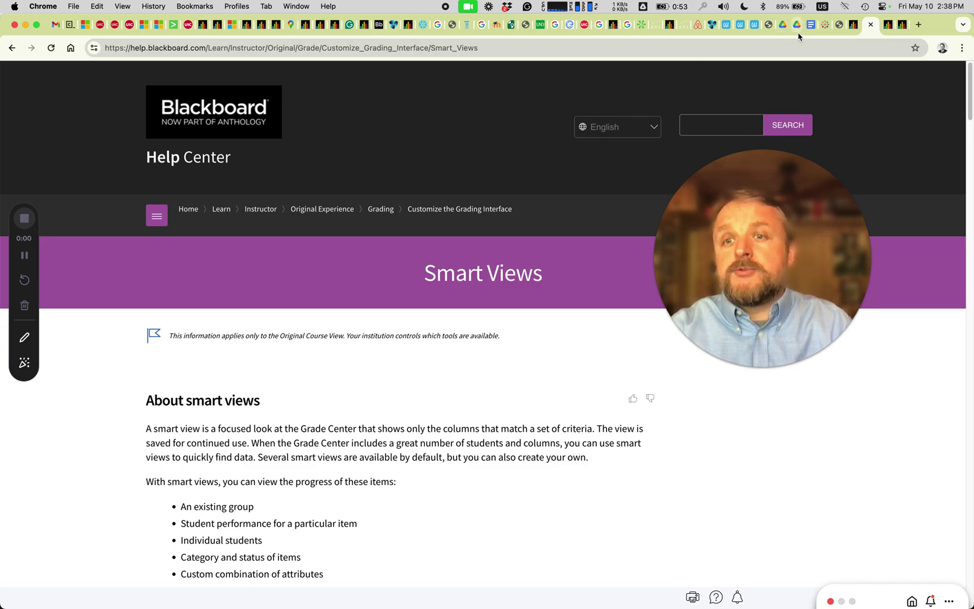
{"action": "left_click", "coordinate": [854, 26]}
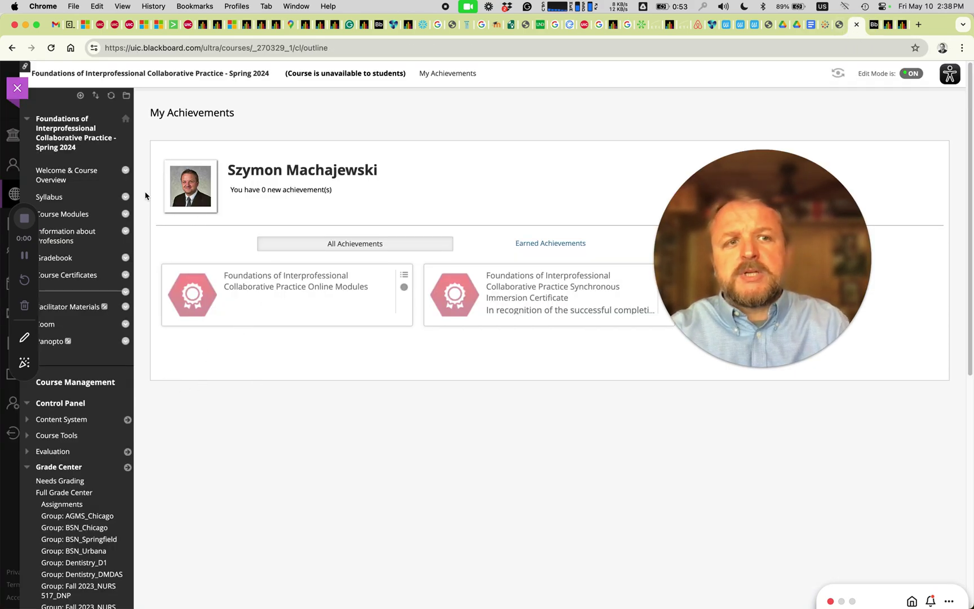
Step: Open the Grade Center's Small Group smart view, then bring up the Ultra course's Course Content
{"action": "scroll", "coordinate": [145, 196], "scroll_direction": "down", "scroll_amount": 1}
{"action": "scroll", "coordinate": [145, 196], "scroll_direction": "down", "scroll_amount": 10}
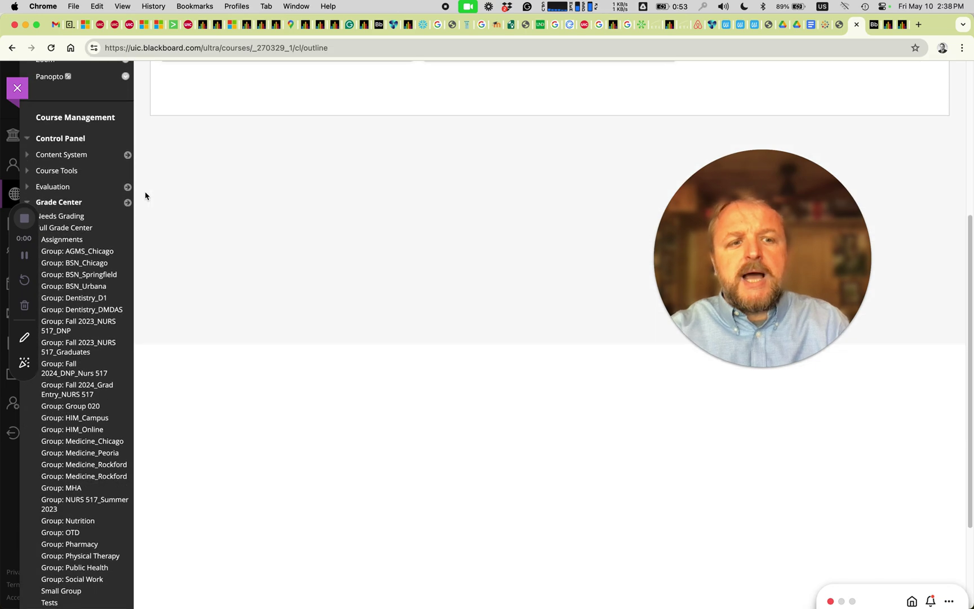
{"action": "scroll", "coordinate": [145, 196], "scroll_direction": "down", "scroll_amount": 1}
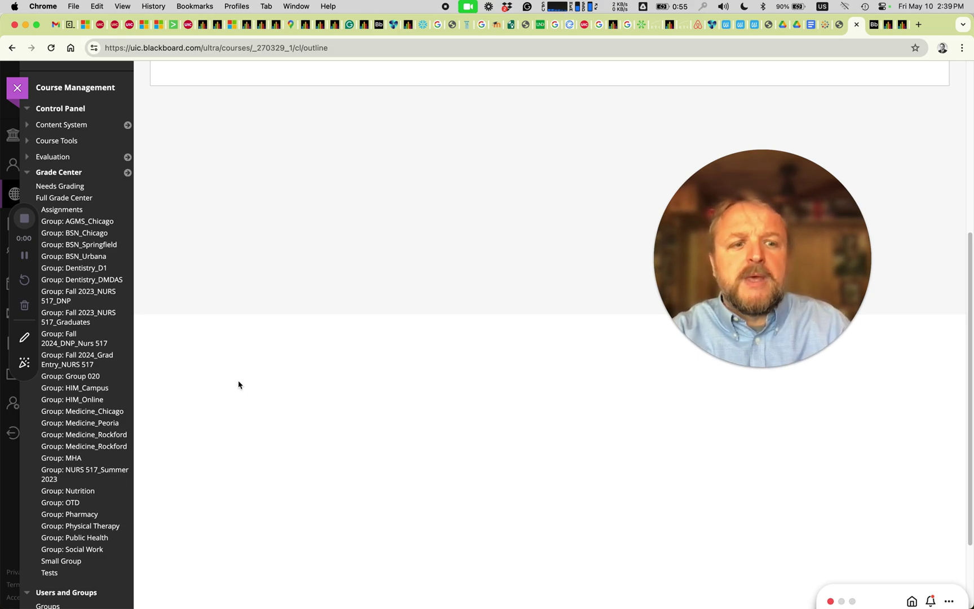
{"action": "left_click", "coordinate": [64, 563]}
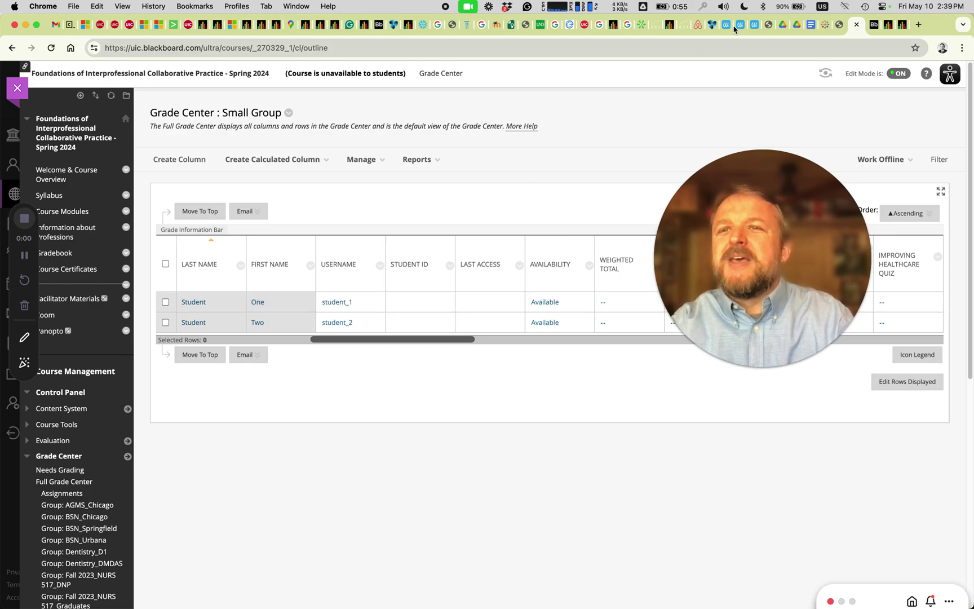
{"action": "left_click", "coordinate": [887, 25]}
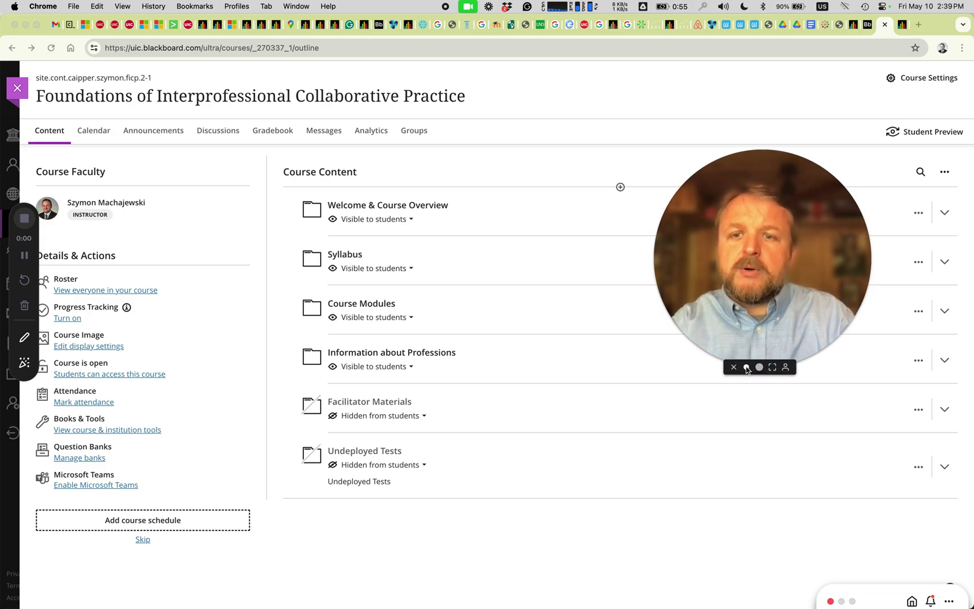
{"action": "left_click", "coordinate": [746, 367]}
{"action": "left_click", "coordinate": [741, 392]}
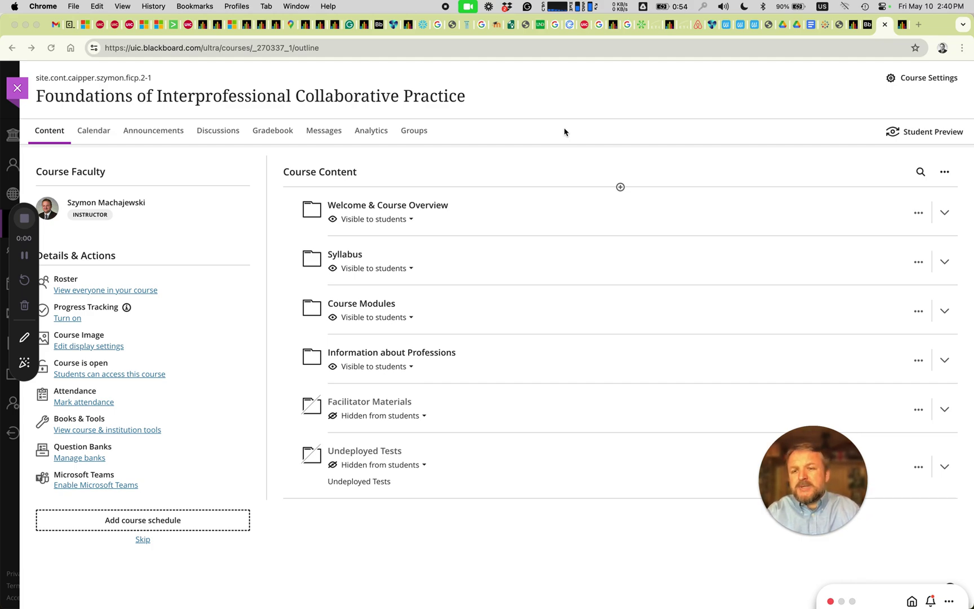
Step: Open Manage Grade Schemas from the Ultra gradebook settings and view the Groups schema ranges
{"action": "left_click", "coordinate": [424, 115]}
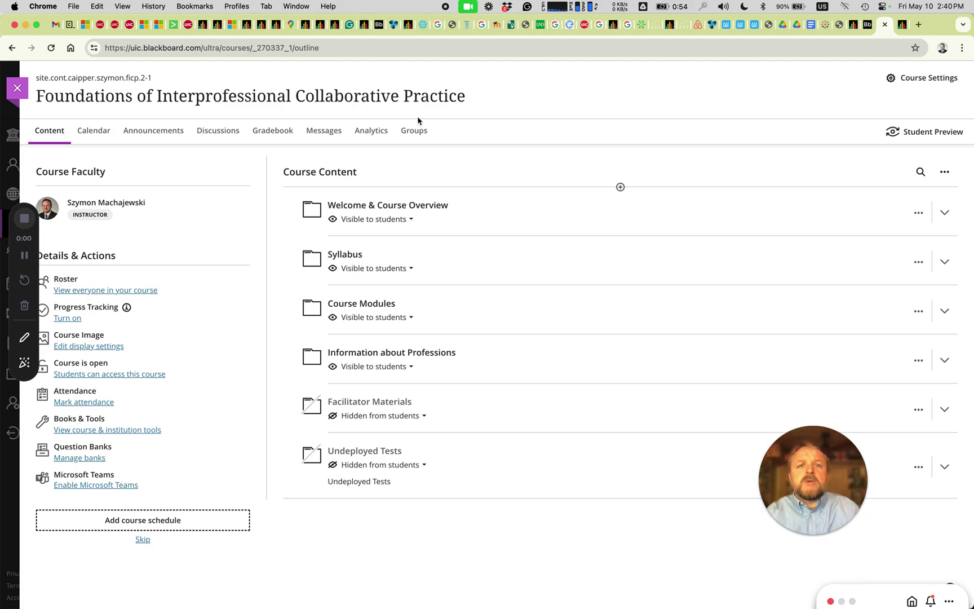
{"action": "left_click", "coordinate": [274, 132]}
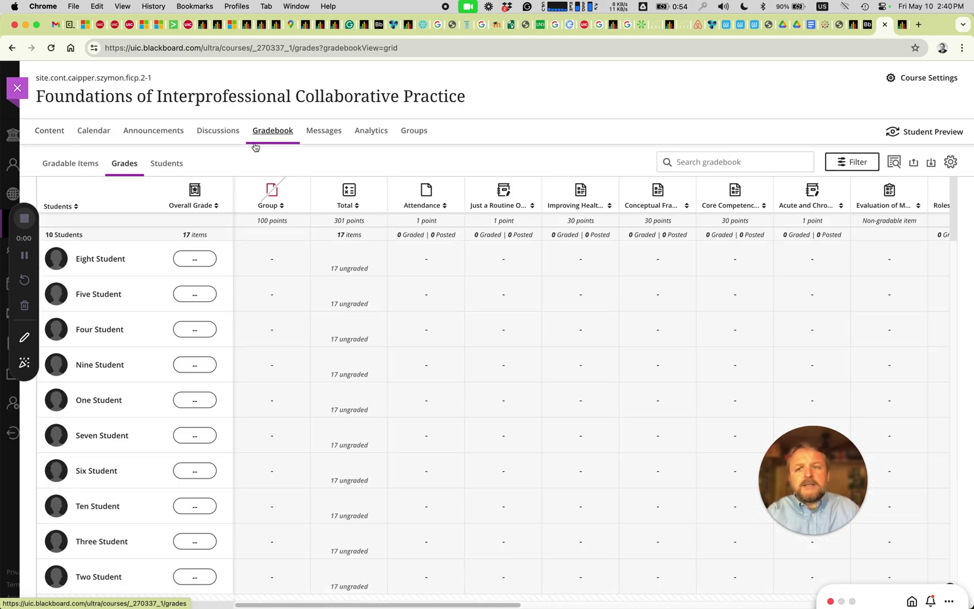
{"action": "left_click", "coordinate": [950, 162]}
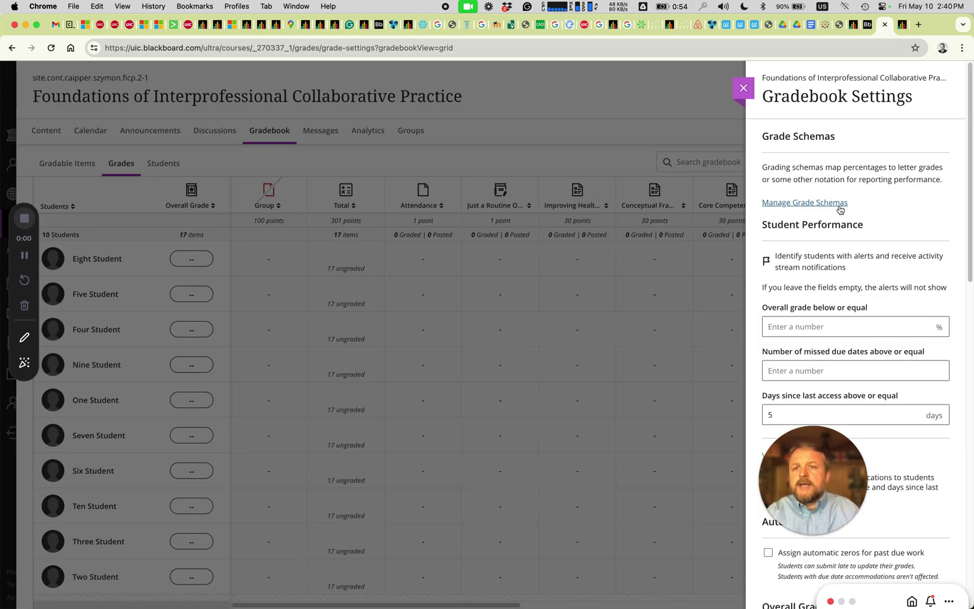
{"action": "left_click", "coordinate": [827, 205]}
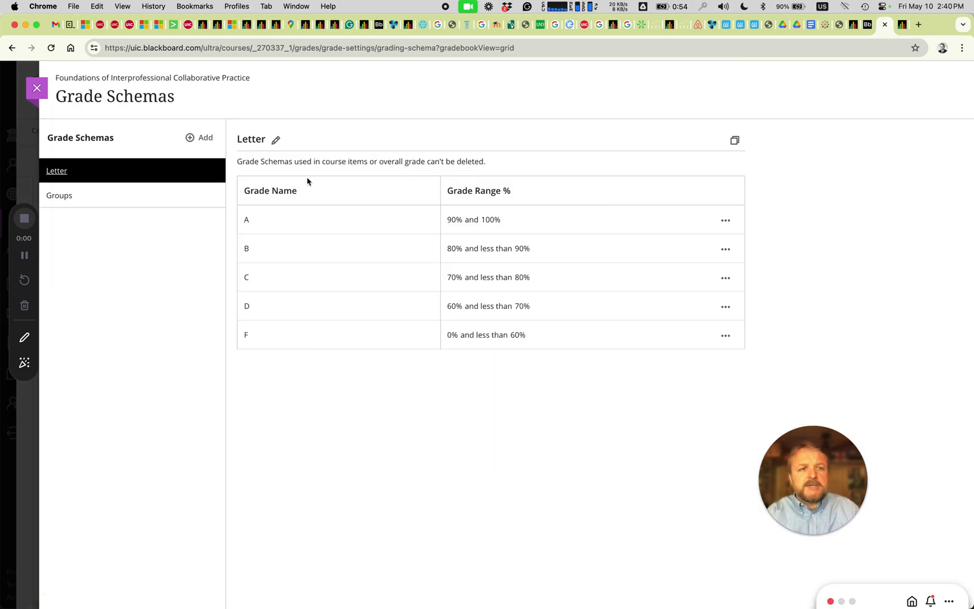
{"action": "left_click", "coordinate": [83, 197]}
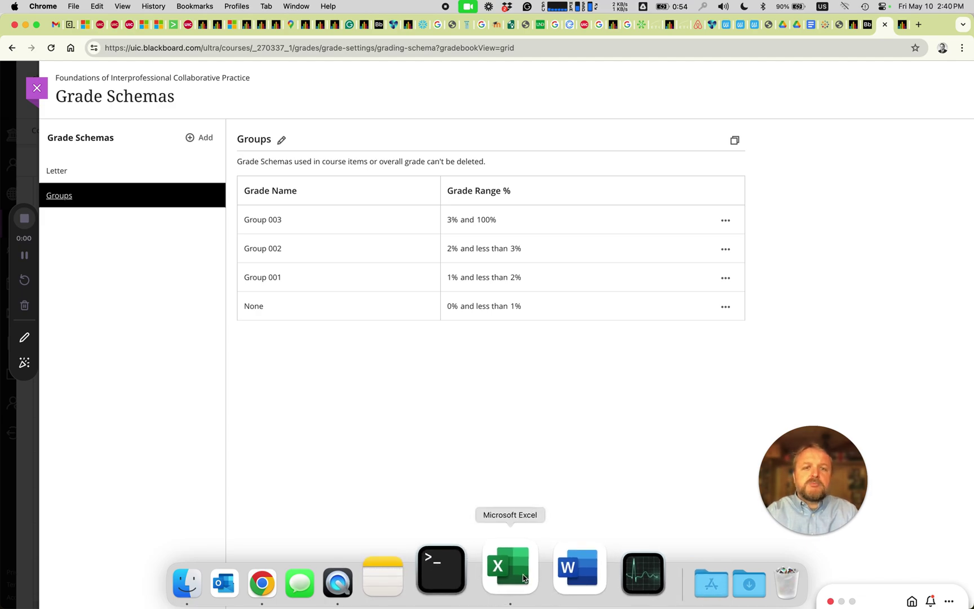
Step: Check the Ultra Gradebook & Groups outline in Excel's Book1, then return to the Groups schema
{"action": "left_click", "coordinate": [523, 577]}
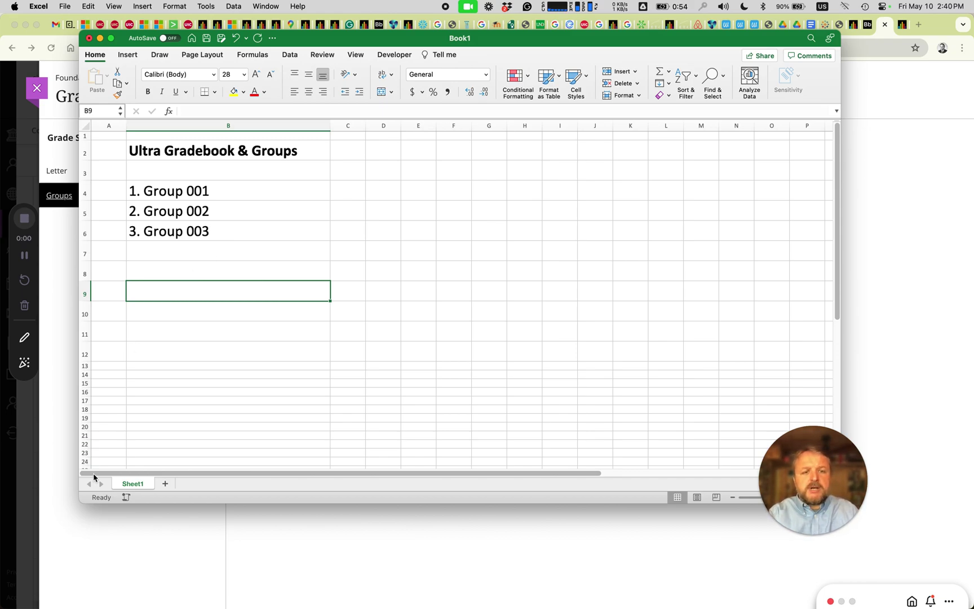
{"action": "left_click", "coordinate": [309, 551]}
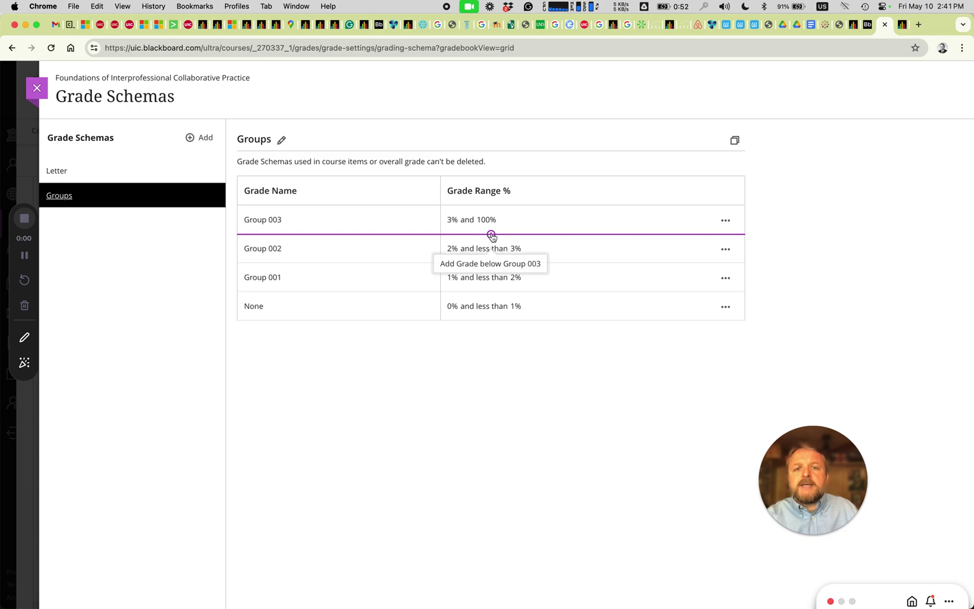
Step: Try adding a Group 002 range below Group 003 in the Groups schema
{"action": "left_click", "coordinate": [488, 234]}
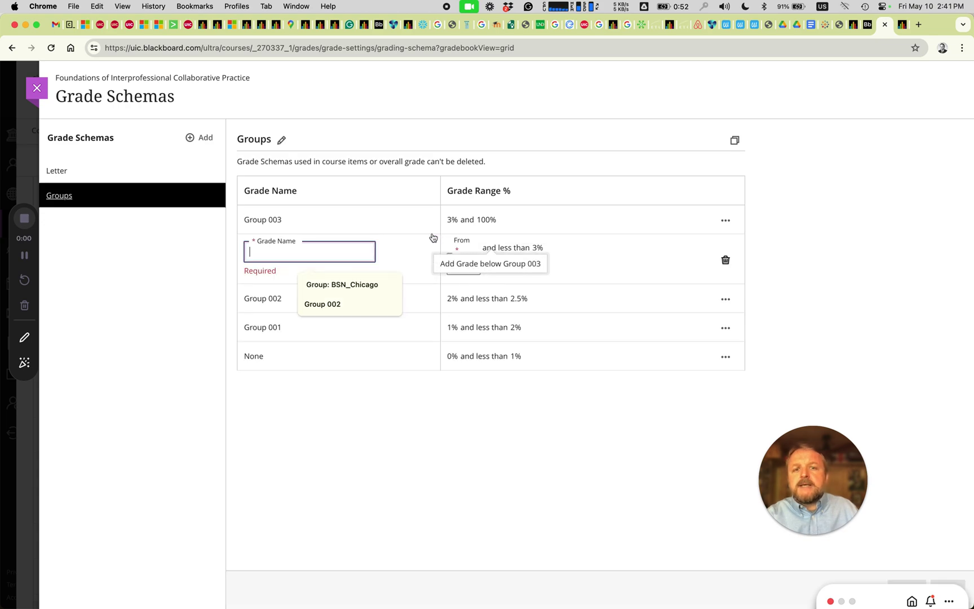
{"action": "left_click", "coordinate": [725, 260]}
{"action": "left_click", "coordinate": [196, 360]}
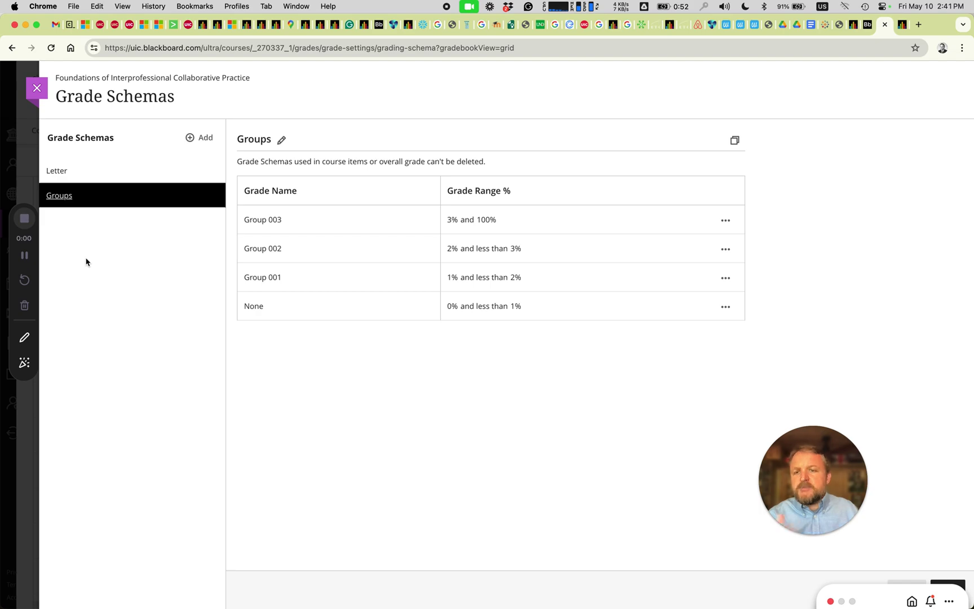
Step: Close the Grade Schemas page, discarding the unsaved schema changes
{"action": "left_click", "coordinate": [36, 91]}
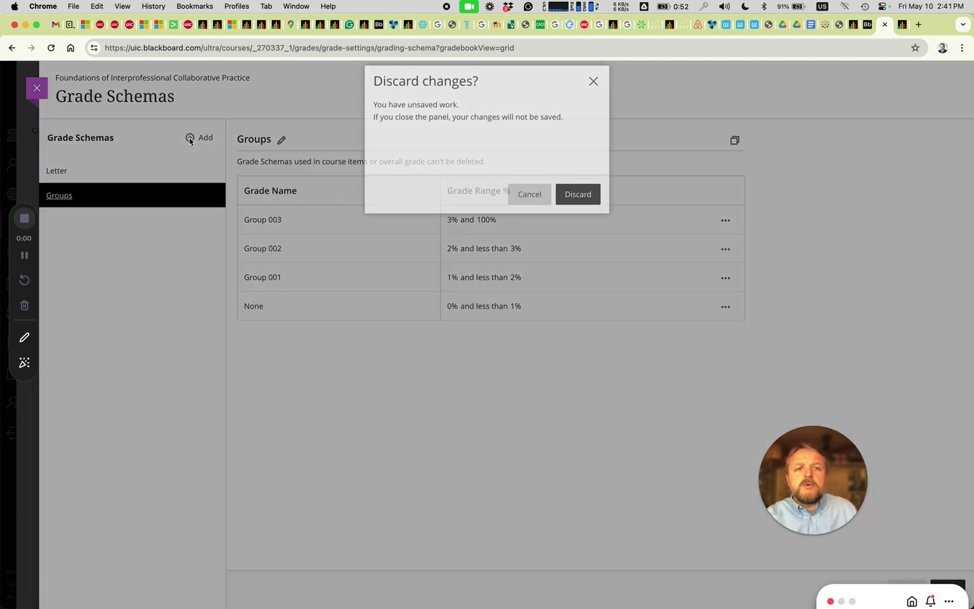
{"action": "left_click", "coordinate": [527, 206]}
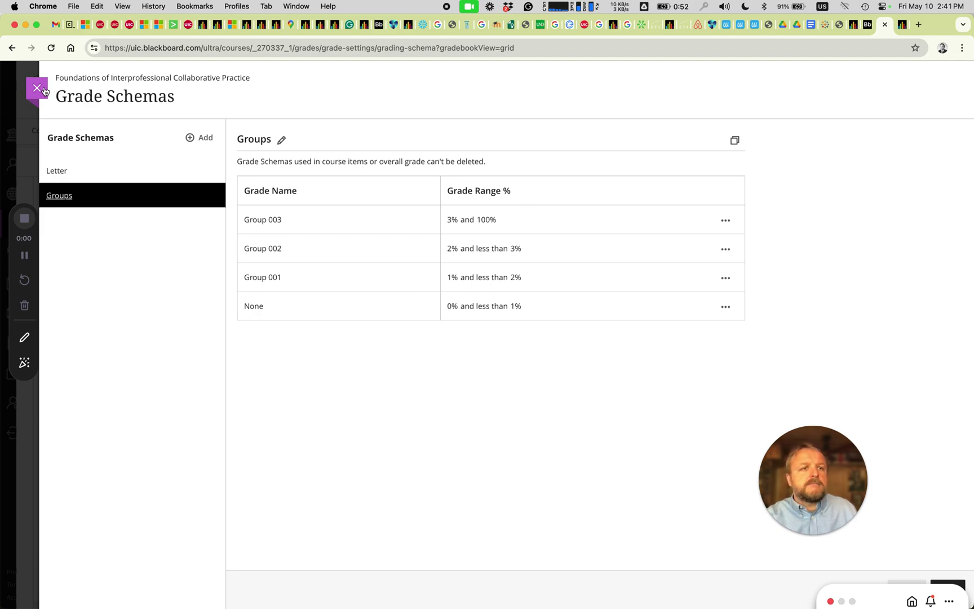
{"action": "left_click", "coordinate": [37, 92]}
{"action": "left_click", "coordinate": [586, 209]}
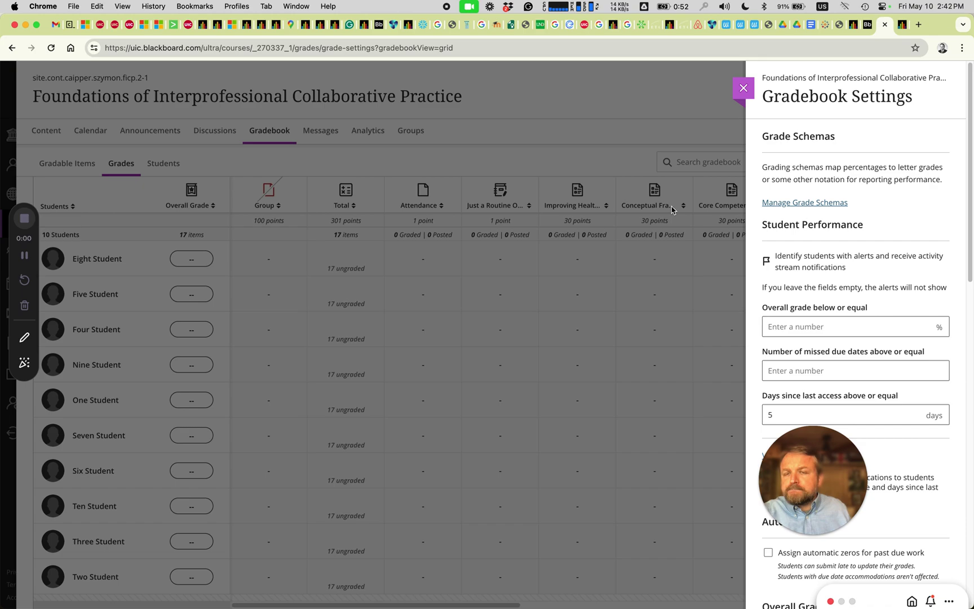
Step: Close Gradebook Settings and open the Group column's Edit settings
{"action": "left_click", "coordinate": [742, 87]}
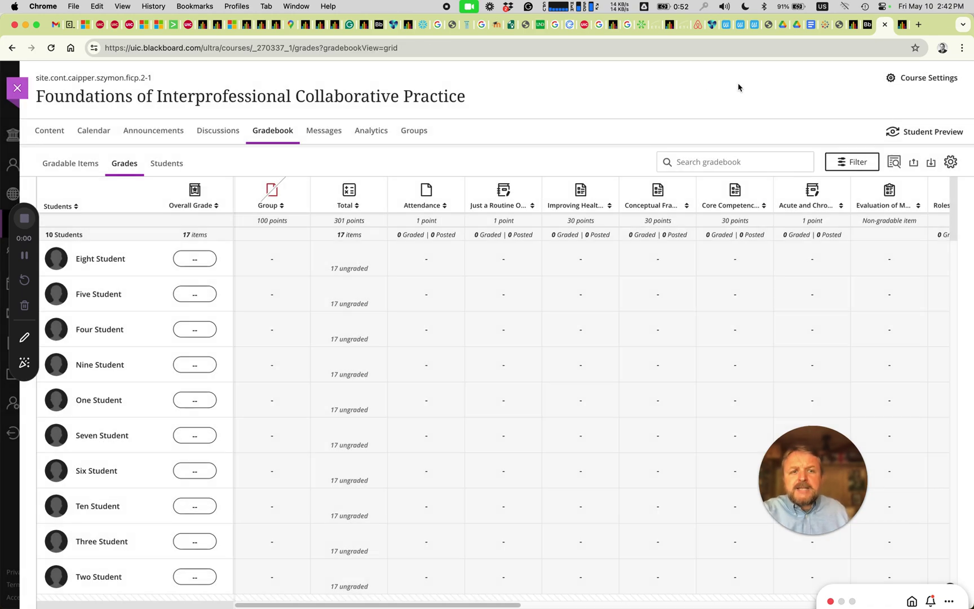
{"action": "left_click", "coordinate": [269, 196]}
{"action": "left_click", "coordinate": [269, 196]}
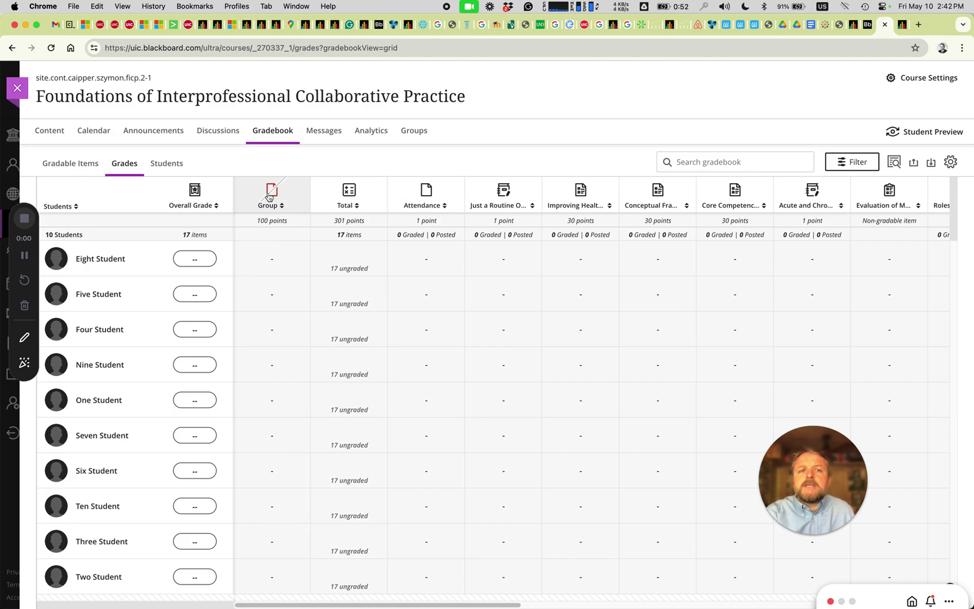
{"action": "left_click", "coordinate": [269, 196]}
{"action": "left_click", "coordinate": [267, 236]}
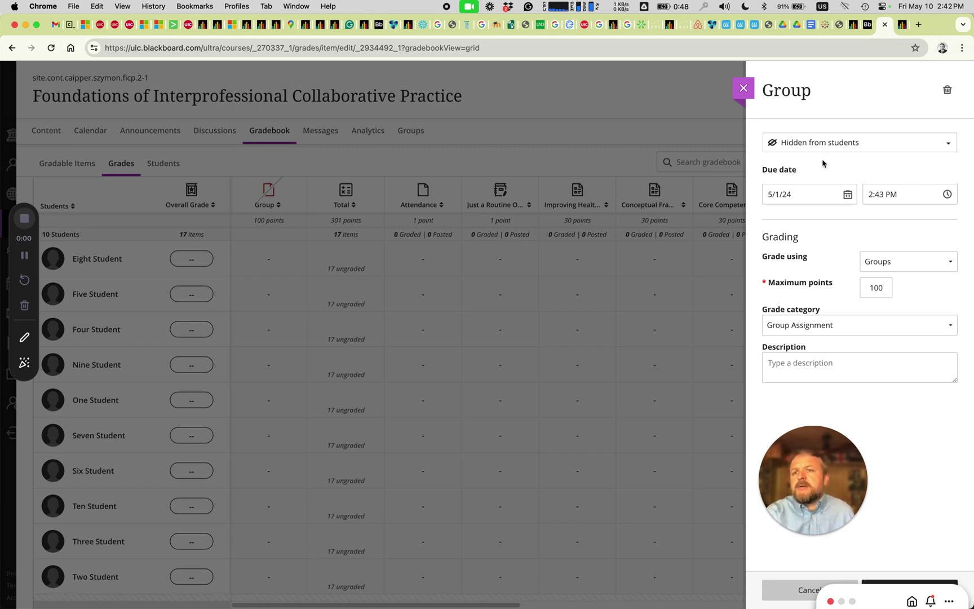
Step: Keep the Group item graded using Groups in the Group Assignment category
{"action": "left_click", "coordinate": [924, 264]}
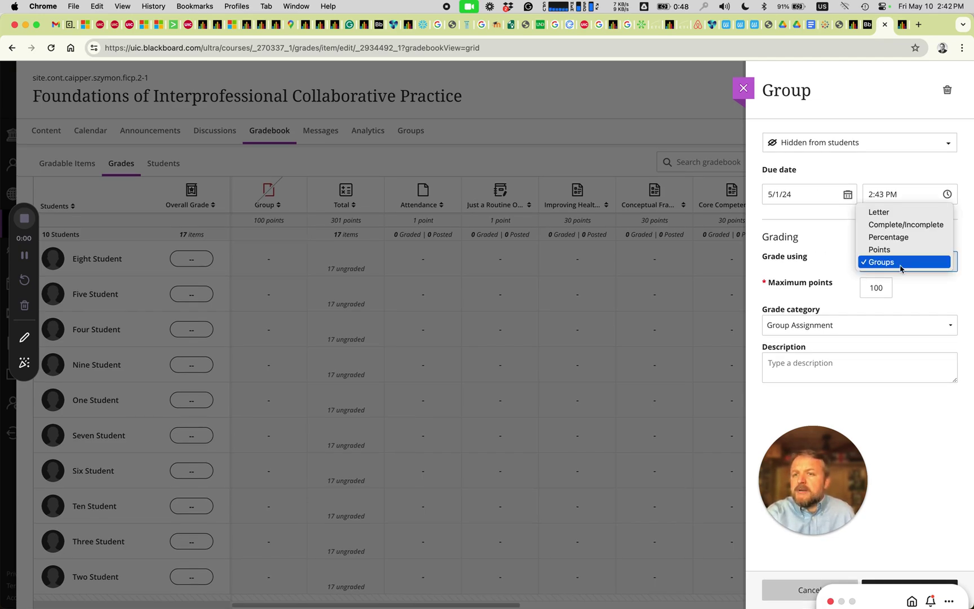
{"action": "left_click", "coordinate": [826, 273]}
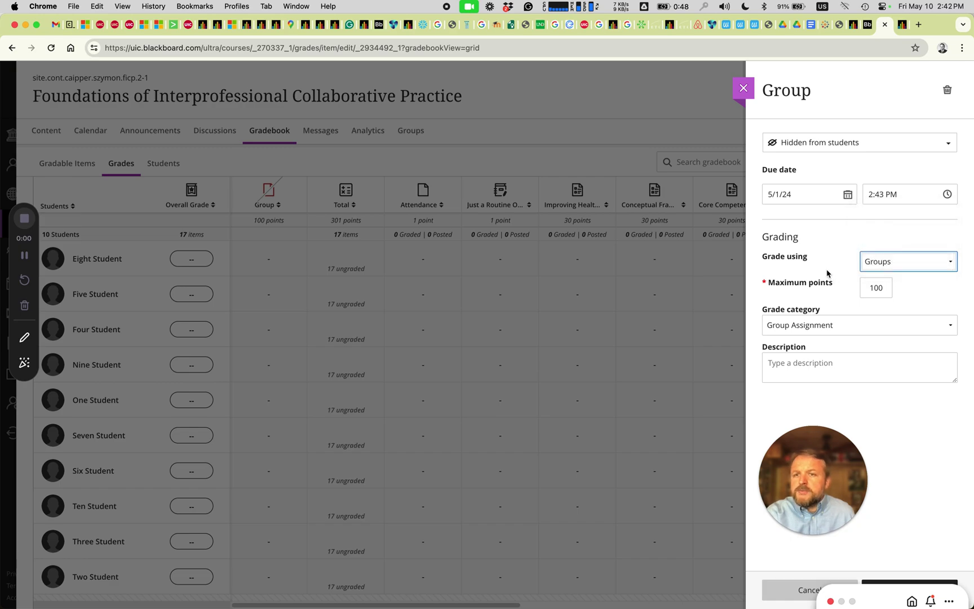
{"action": "left_click", "coordinate": [807, 330]}
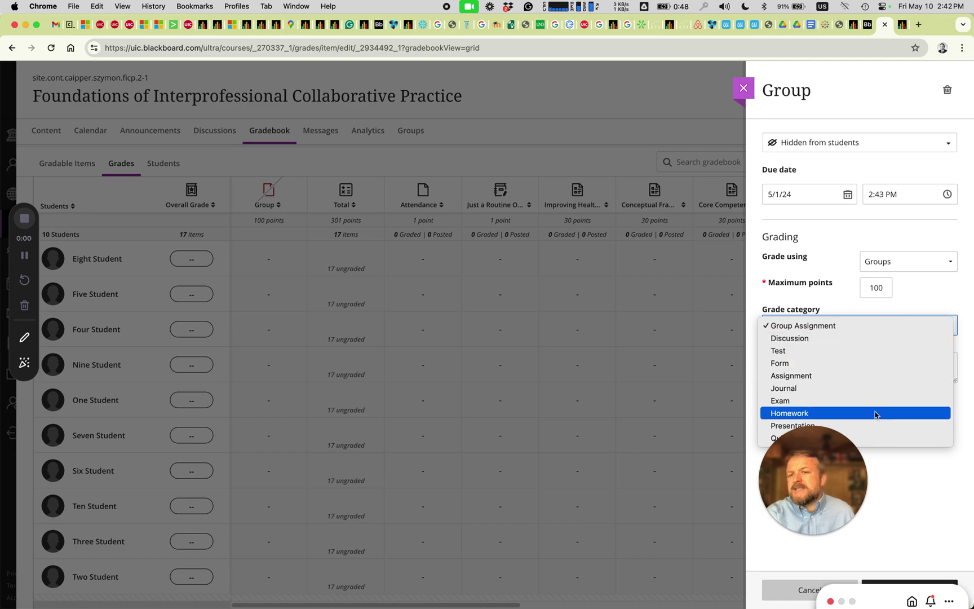
{"action": "left_click", "coordinate": [826, 292]}
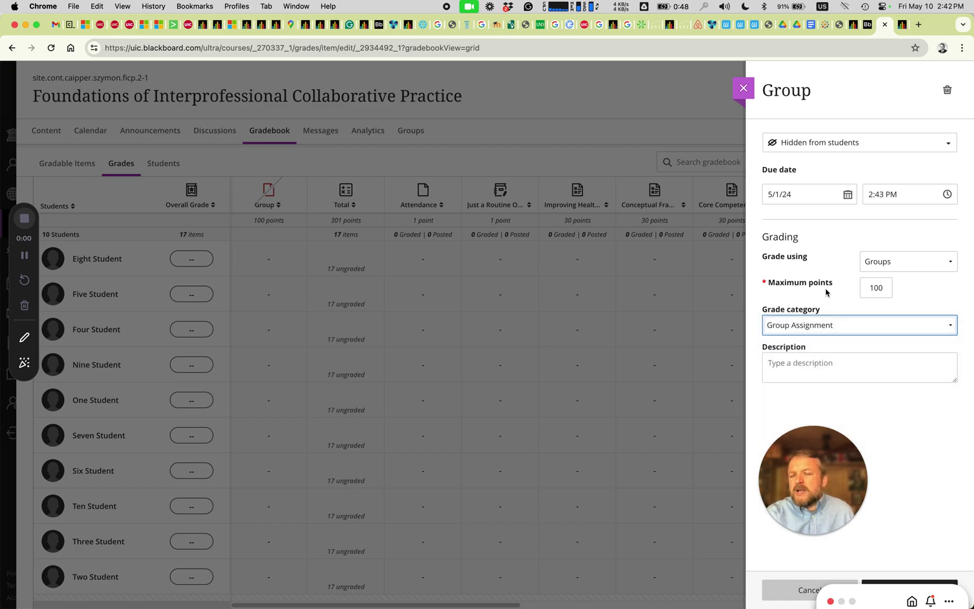
{"action": "left_click", "coordinate": [818, 296]}
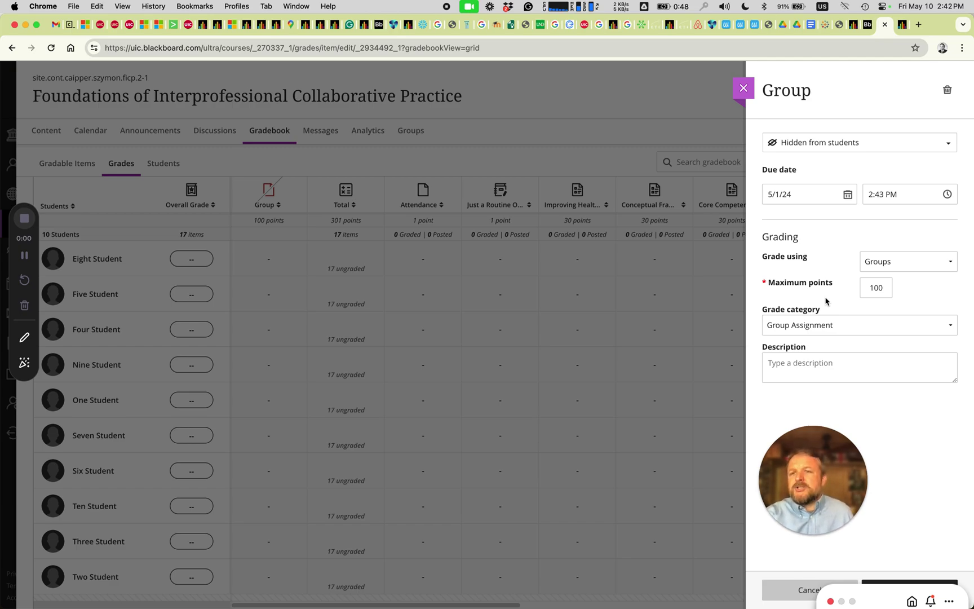
Step: Enter 1, 2 and 3 in the first three students' Group cells, giving Group 001, 002, 003
{"action": "left_click", "coordinate": [744, 90]}
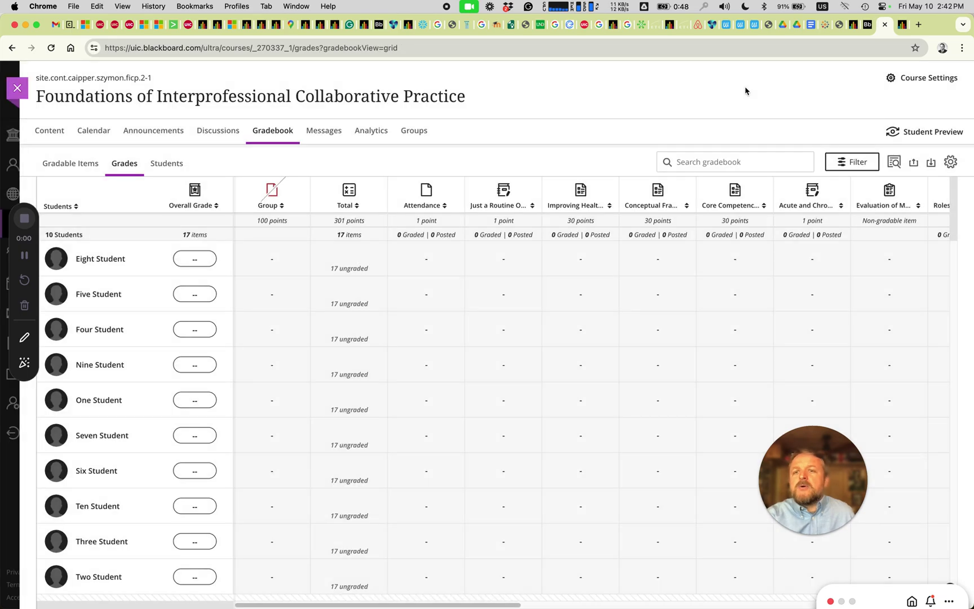
{"action": "left_click", "coordinate": [273, 261]}
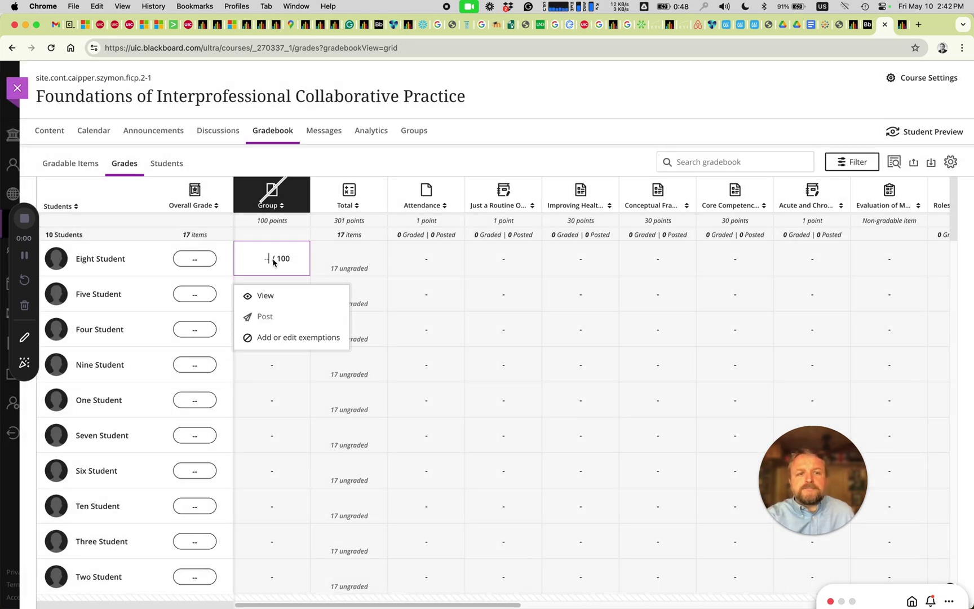
{"action": "type", "text": "1"}
{"action": "left_click", "coordinate": [404, 291]}
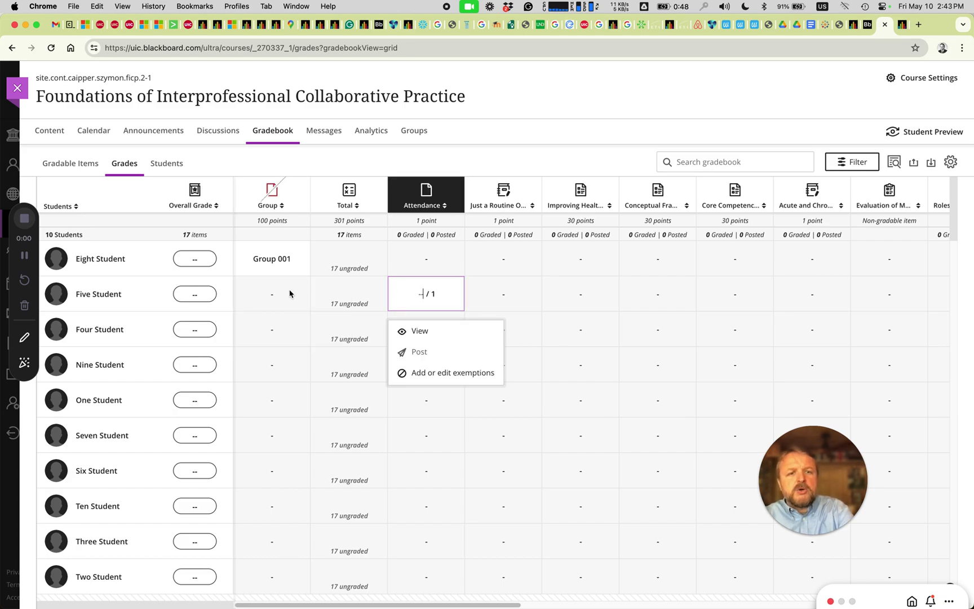
{"action": "left_click", "coordinate": [275, 293]}
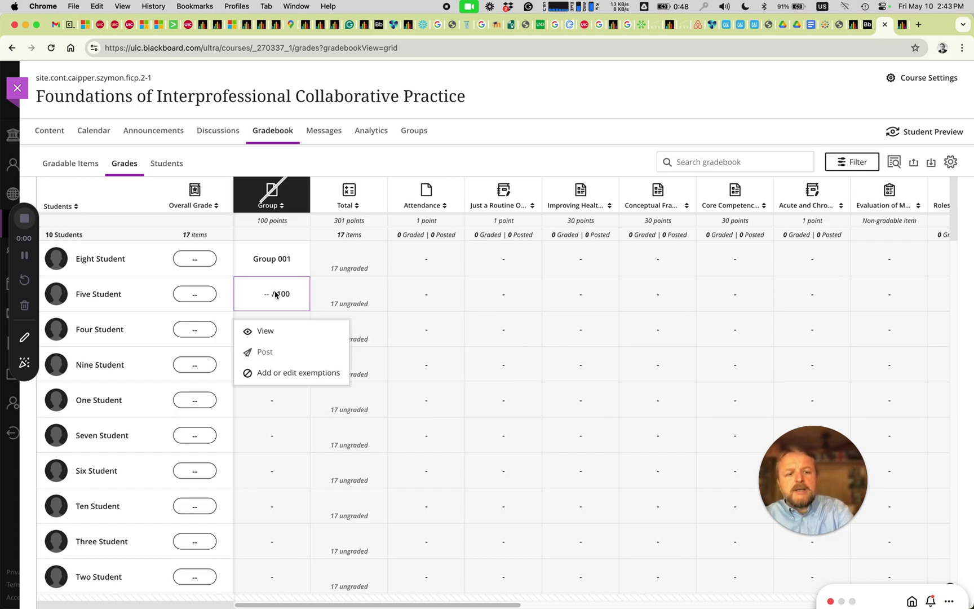
{"action": "type", "text": "2"}
{"action": "left_click", "coordinate": [381, 302]}
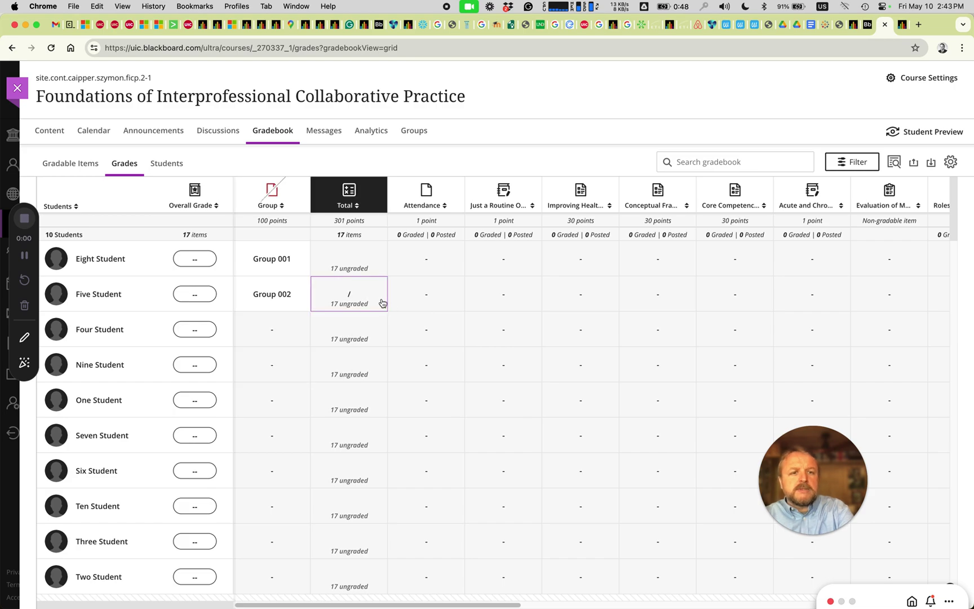
{"action": "left_click", "coordinate": [282, 331]}
{"action": "type", "text": "3"}
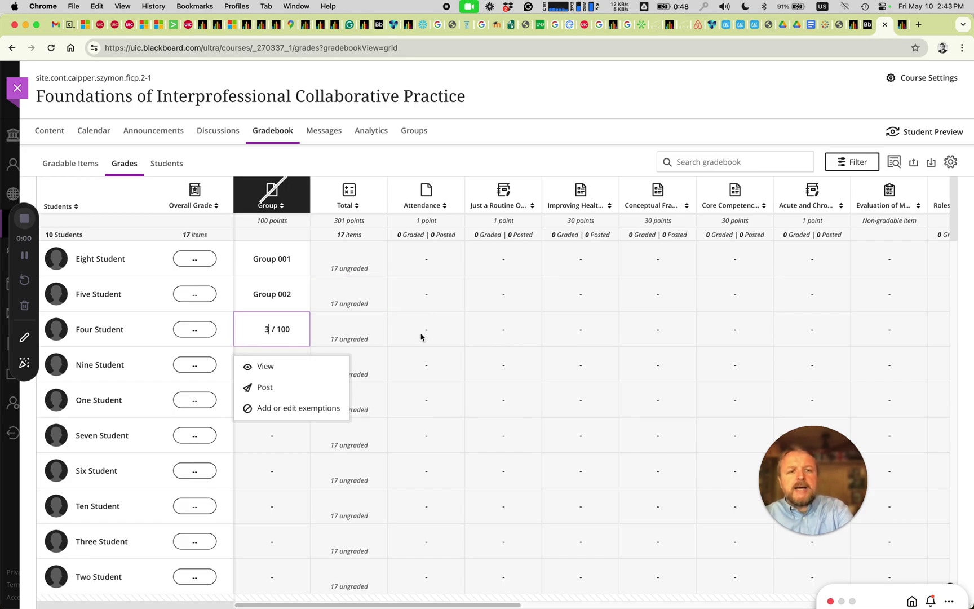
{"action": "left_click", "coordinate": [420, 336]}
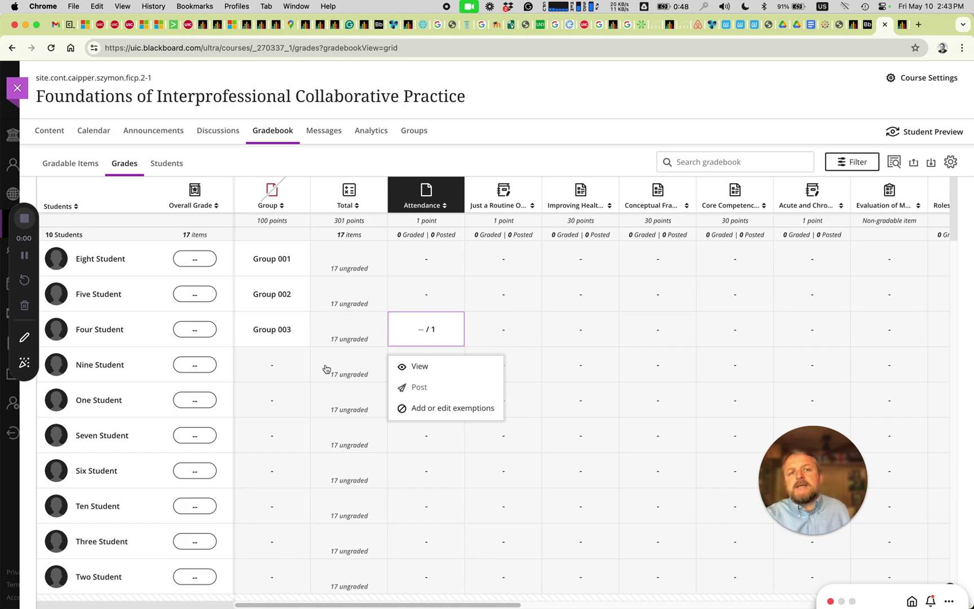
{"action": "left_click", "coordinate": [291, 379]}
Step: Download the full gradebook with Select All Items ticked
{"action": "left_click", "coordinate": [412, 412]}
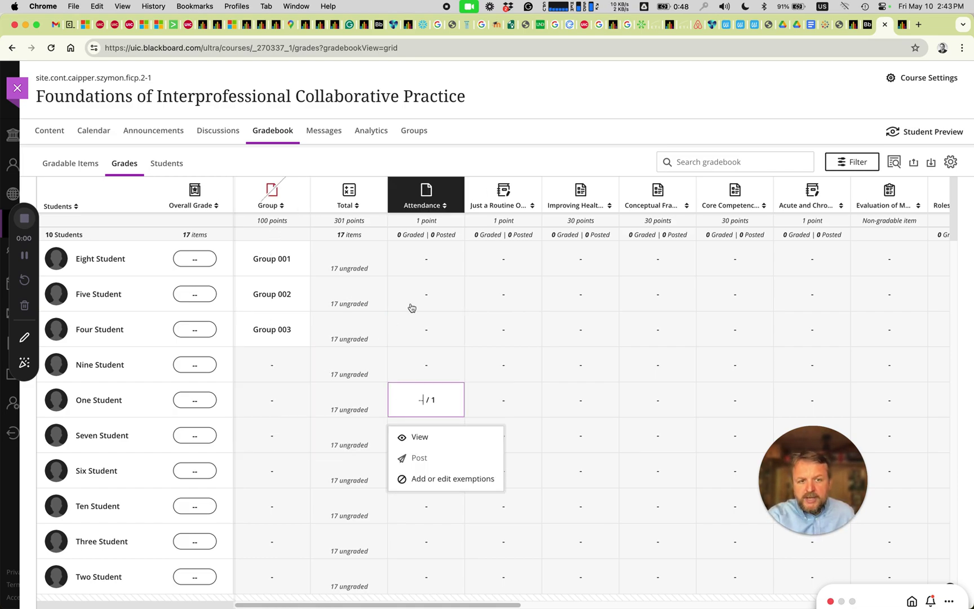
{"action": "left_click", "coordinate": [930, 163]}
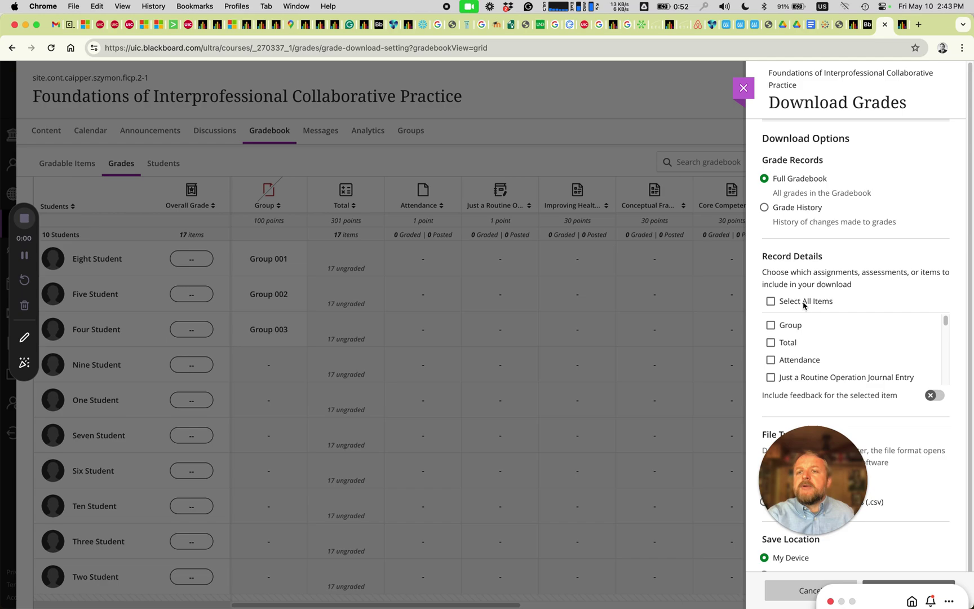
{"action": "left_click", "coordinate": [803, 305]}
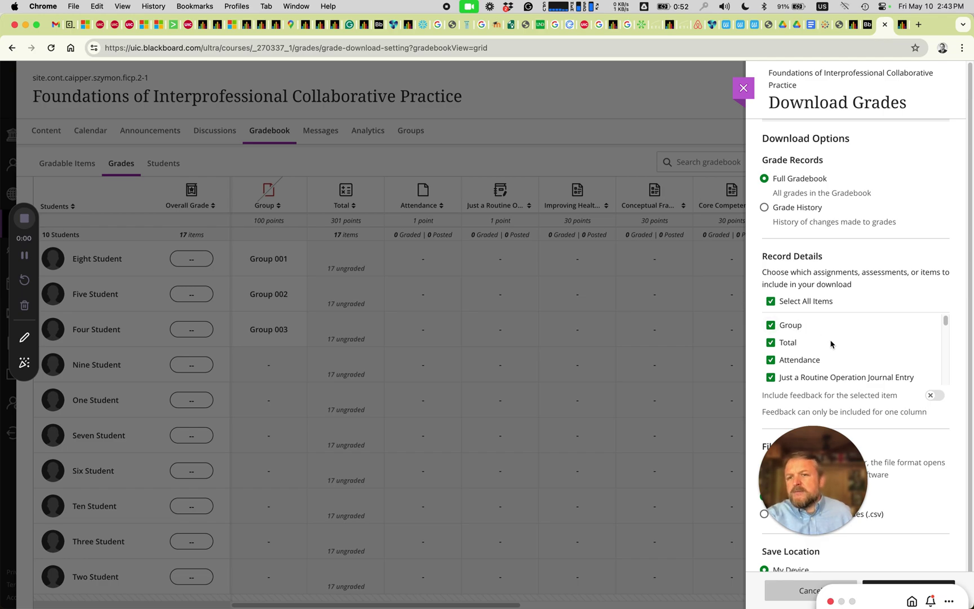
{"action": "scroll", "coordinate": [905, 460], "scroll_direction": "down", "scroll_amount": 1}
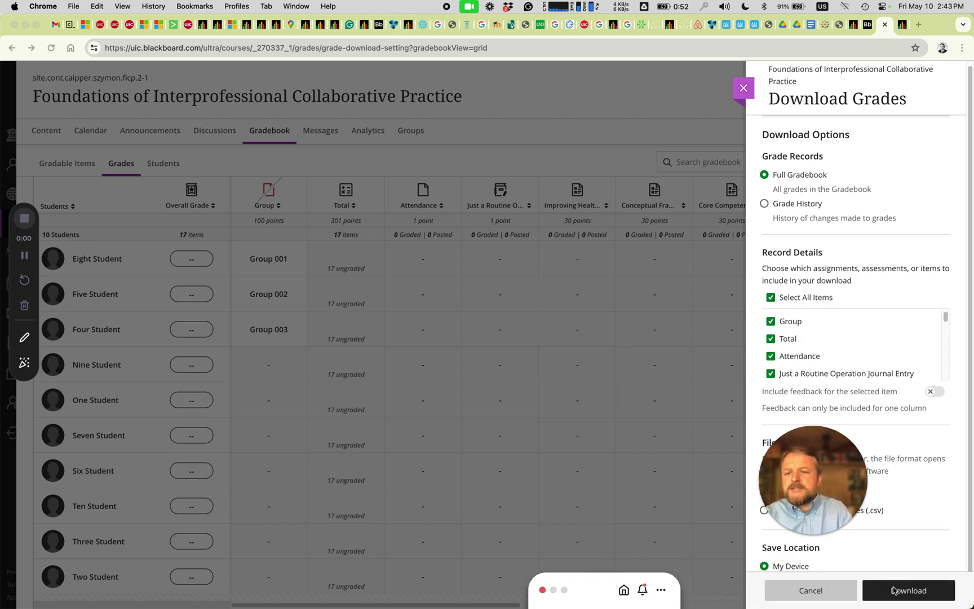
{"action": "left_click", "coordinate": [907, 590]}
{"action": "left_click", "coordinate": [907, 590]}
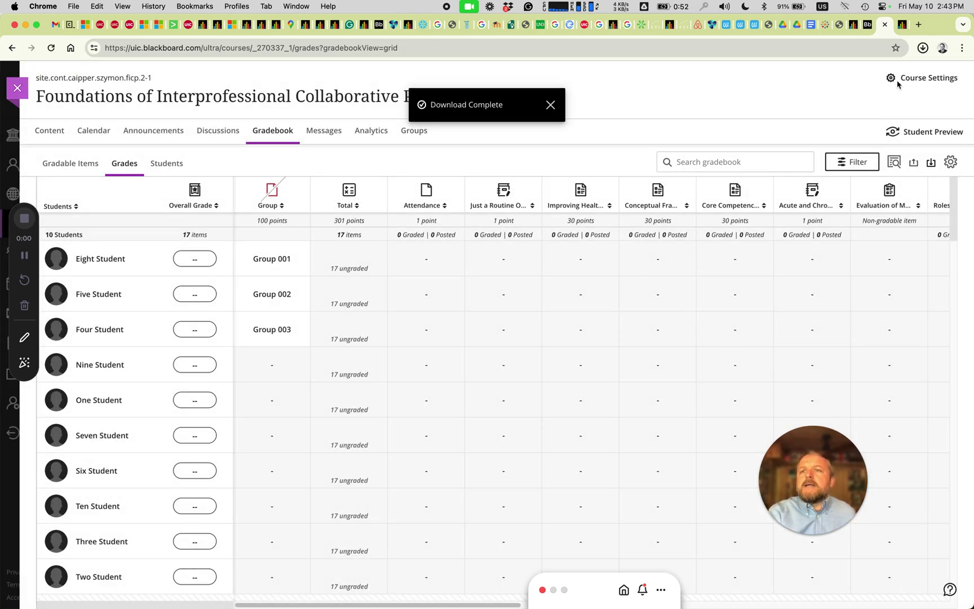
{"action": "left_click", "coordinate": [922, 49]}
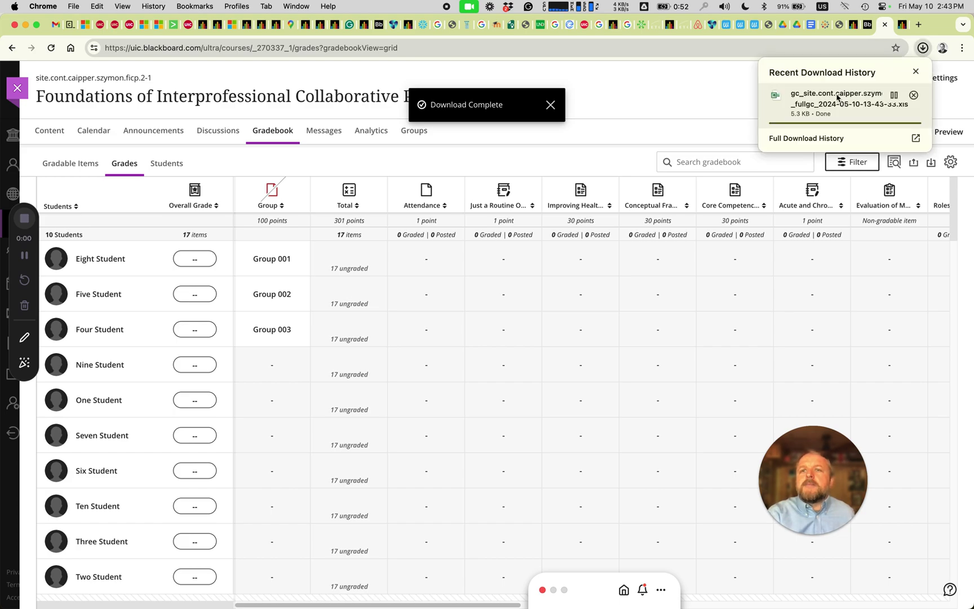
{"action": "left_click", "coordinate": [837, 98]}
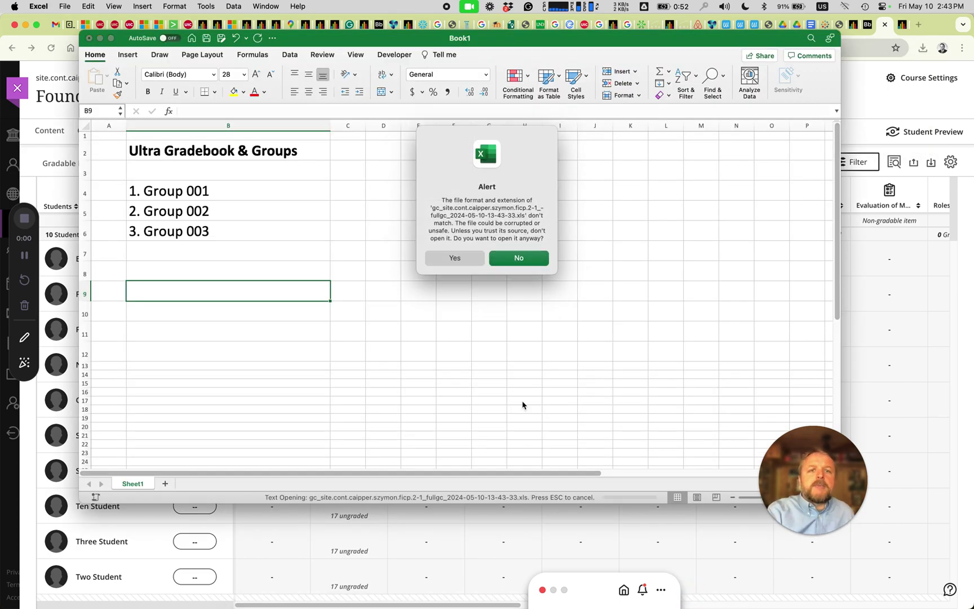
{"action": "left_click", "coordinate": [450, 257]}
{"action": "left_click", "coordinate": [424, 308]}
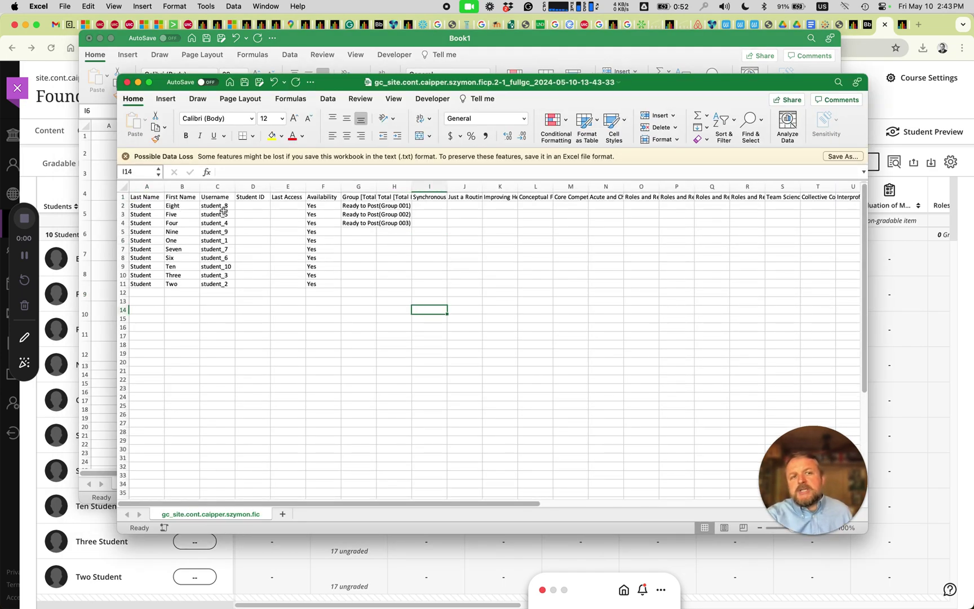
{"action": "left_click_drag", "start_coordinate": [149, 206], "coordinate": [209, 285]}
{"action": "left_click", "coordinate": [569, 229]}
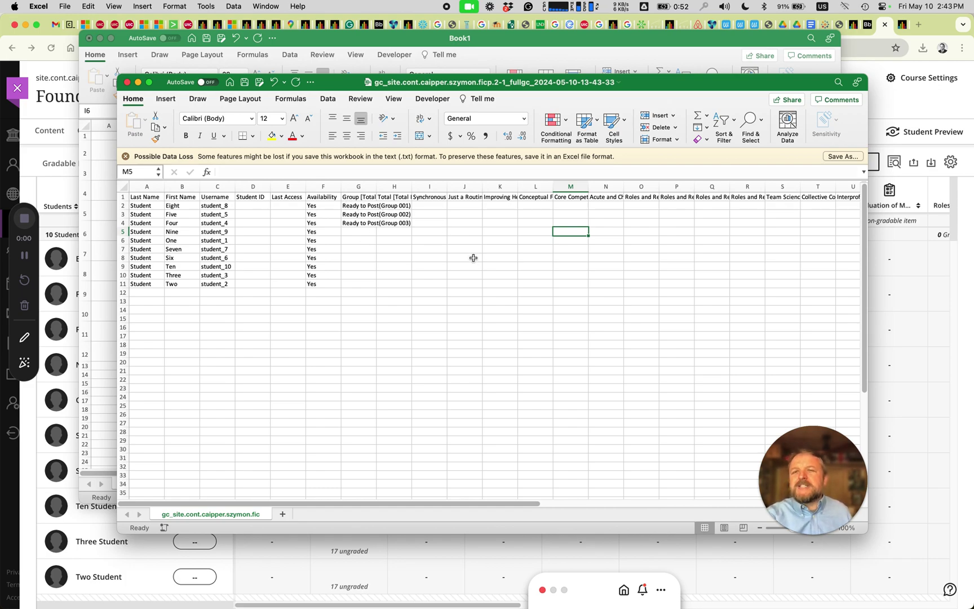
{"action": "left_click", "coordinate": [128, 82]}
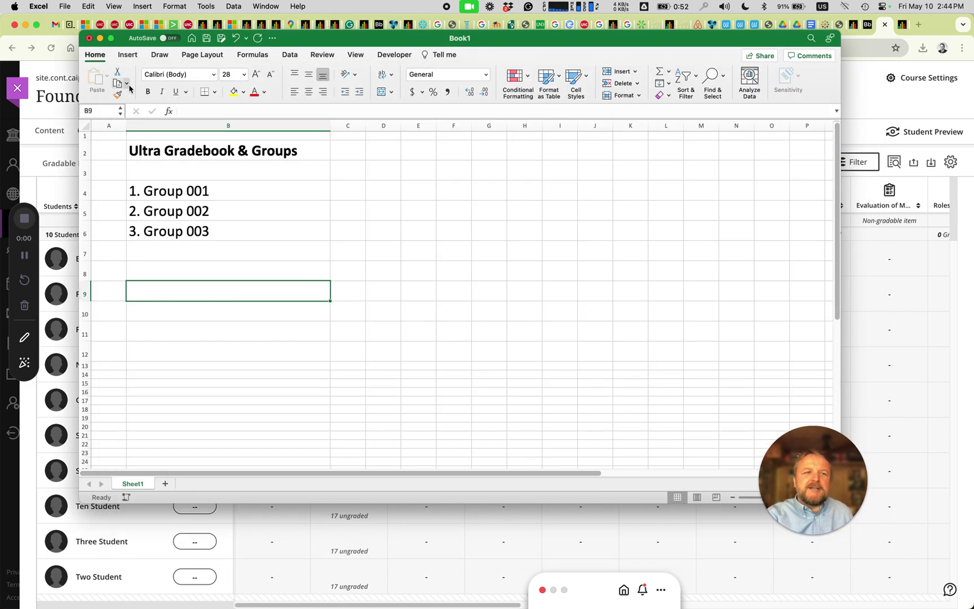
{"action": "left_click", "coordinate": [305, 531]}
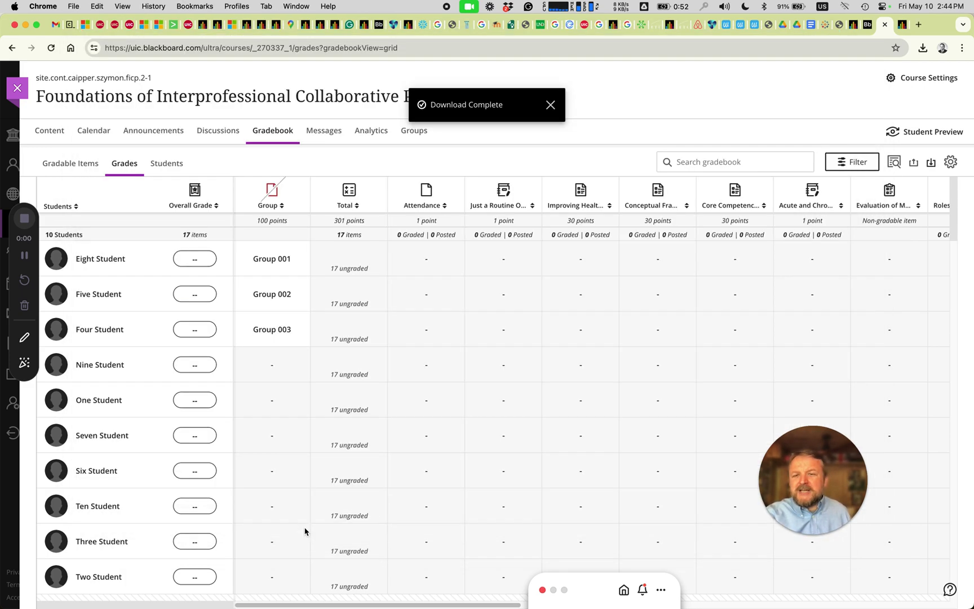
Step: Post all grades in the Group column to students
{"action": "left_click", "coordinate": [275, 193]}
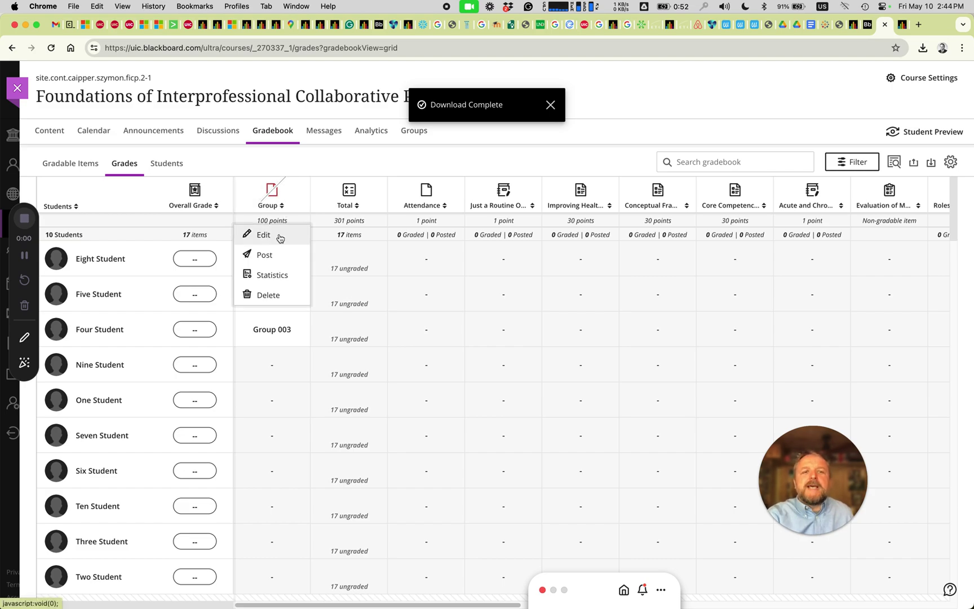
{"action": "left_click", "coordinate": [262, 255]}
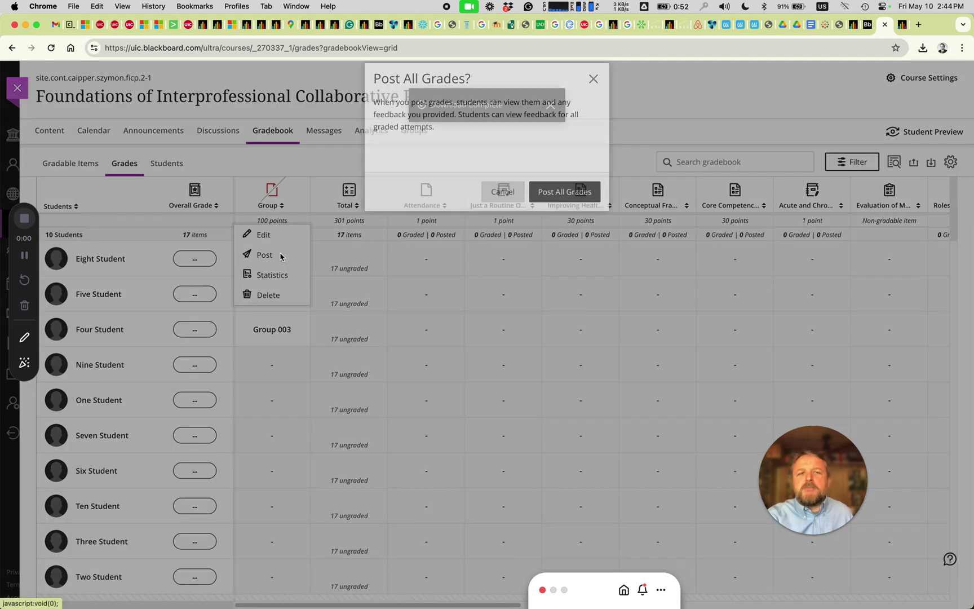
{"action": "left_click", "coordinate": [561, 206]}
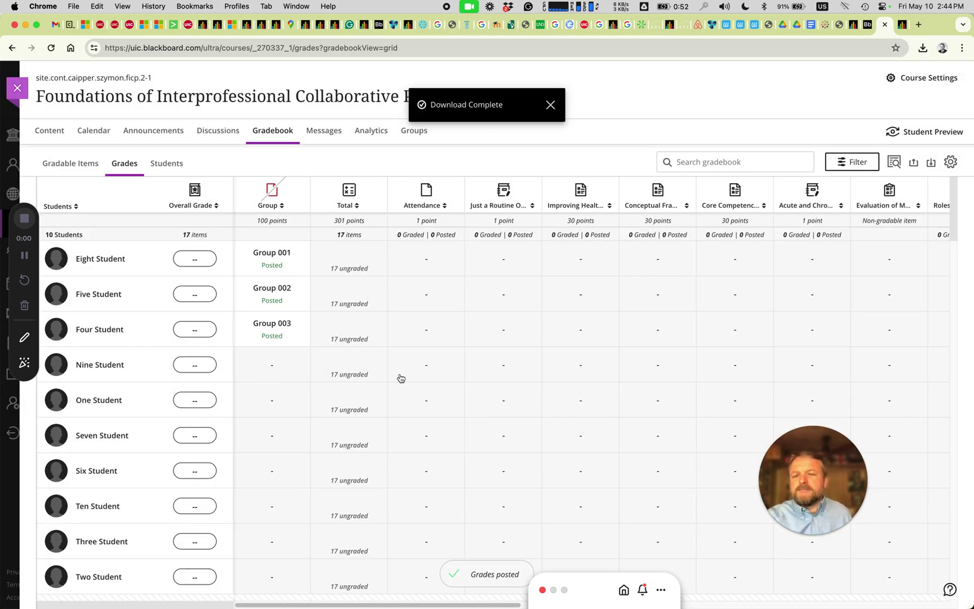
Step: Download the full gradebook with Select All Items checked
{"action": "left_click", "coordinate": [931, 163]}
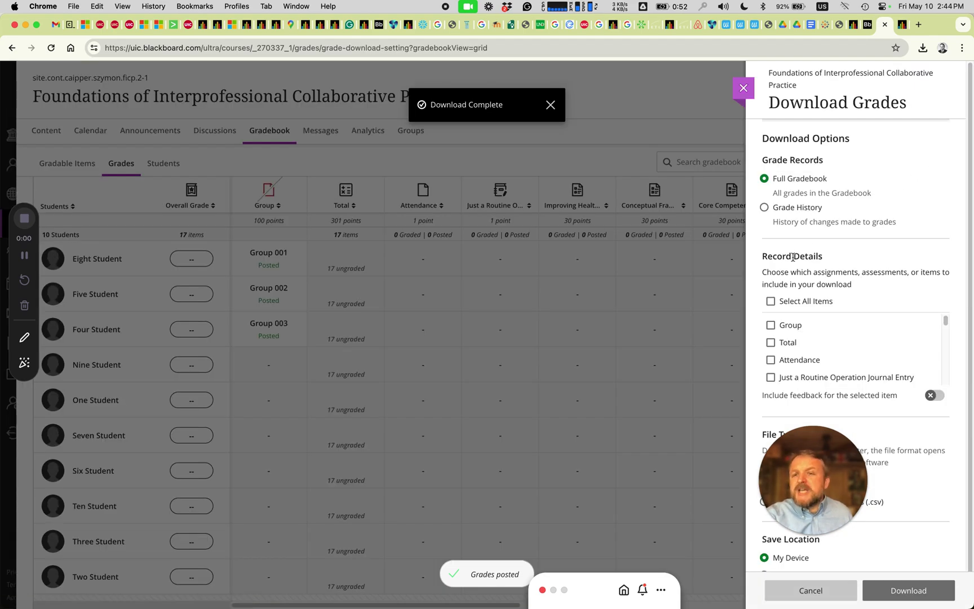
{"action": "left_click", "coordinate": [786, 304]}
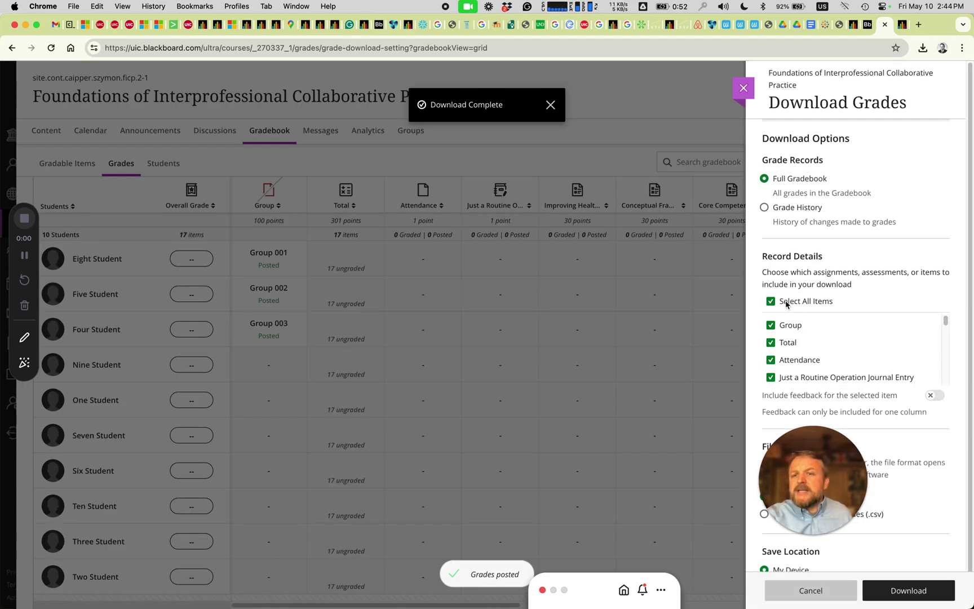
{"action": "left_click", "coordinate": [907, 590]}
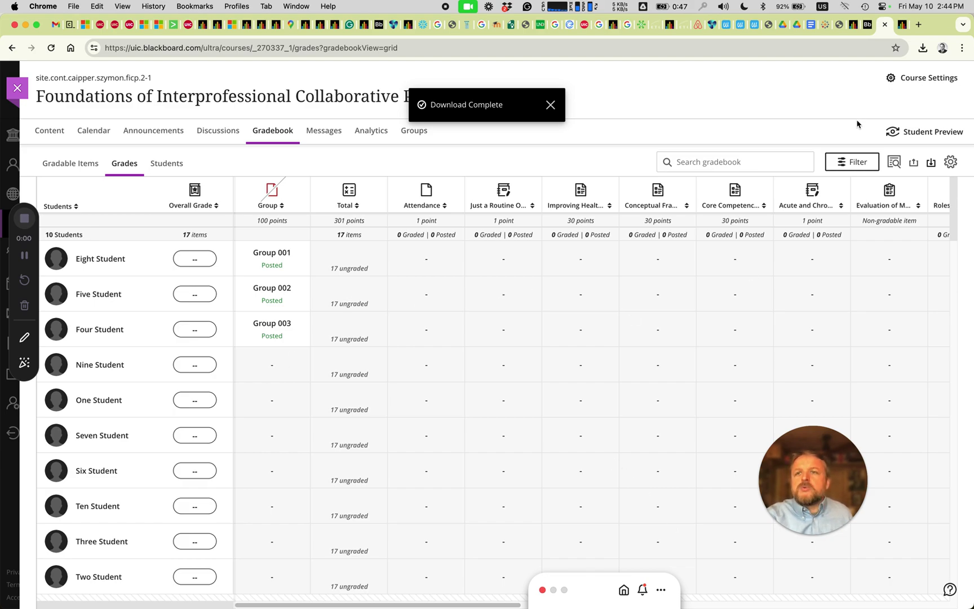
{"action": "left_click", "coordinate": [922, 48]}
Step: Open the new gradebook export in Excel despite the format warning
{"action": "left_click", "coordinate": [841, 106]}
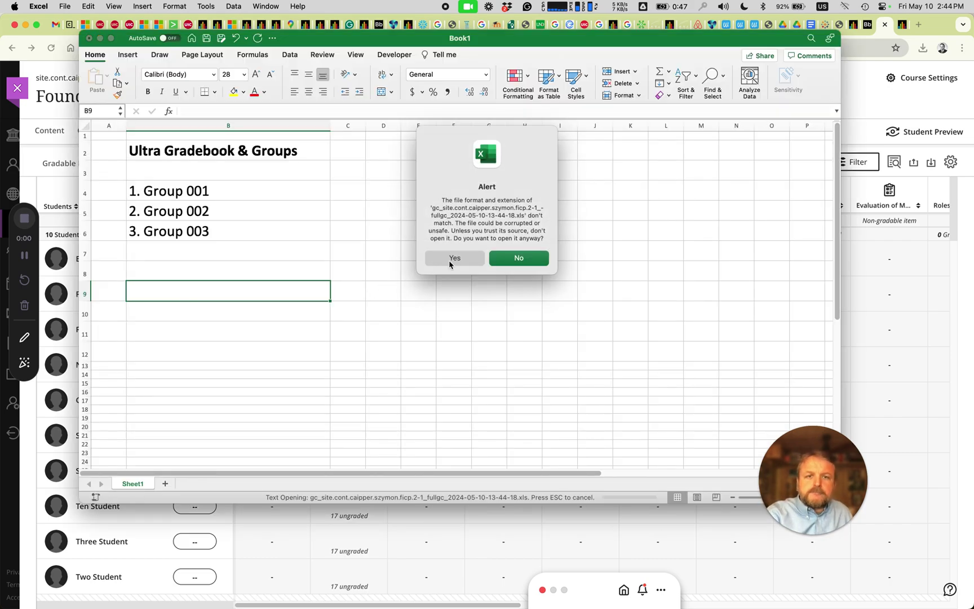
{"action": "left_click", "coordinate": [453, 258]}
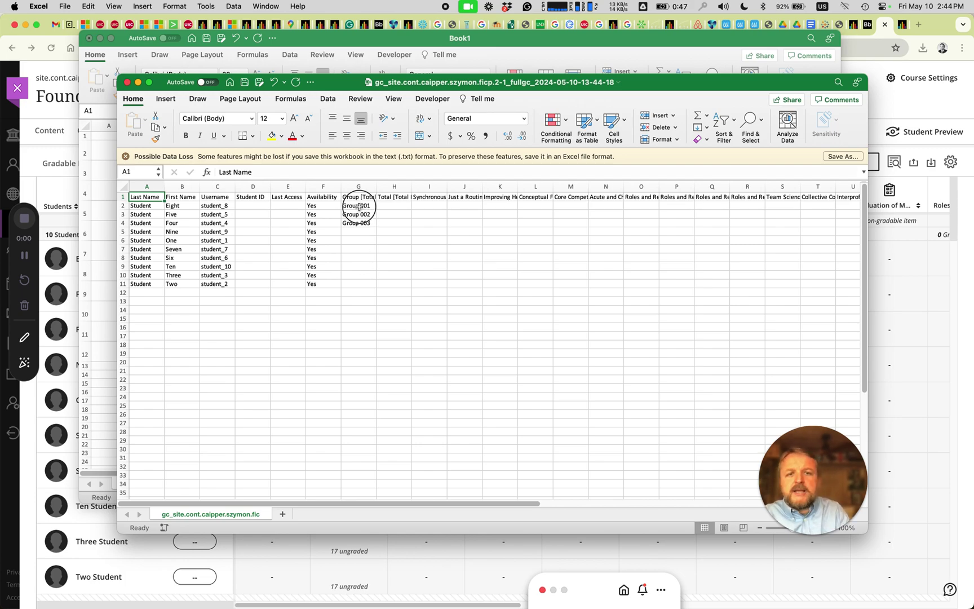
{"action": "left_click_drag", "start_coordinate": [359, 205], "coordinate": [359, 224]}
{"action": "left_click", "coordinate": [359, 257]}
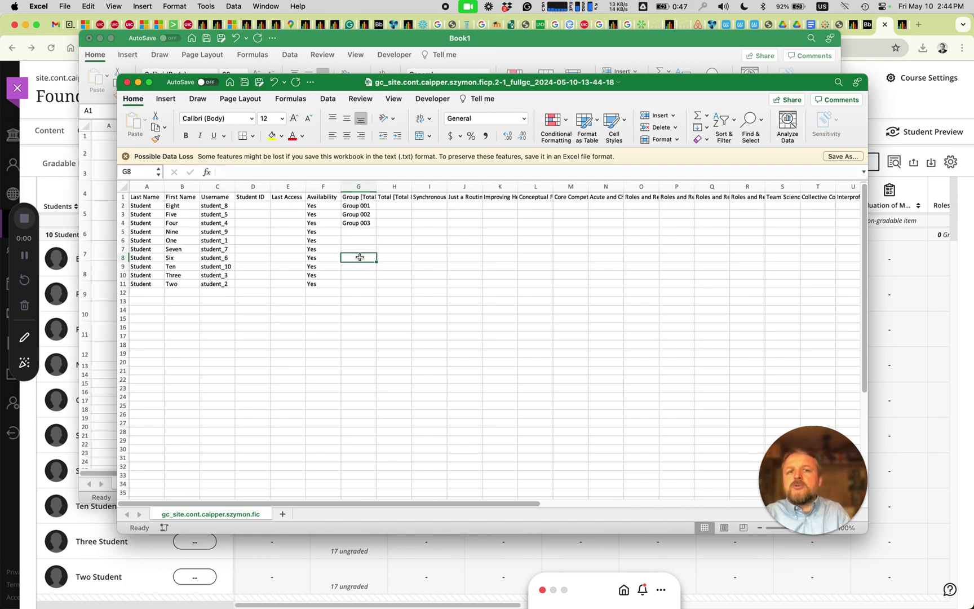
Step: Enter group numbers 1, 1, 1, 2, 2, 2, 3, 3, 3, 3 in G2:G11 and save the file
{"action": "left_click", "coordinate": [359, 207]}
{"action": "type", "text": "1"}
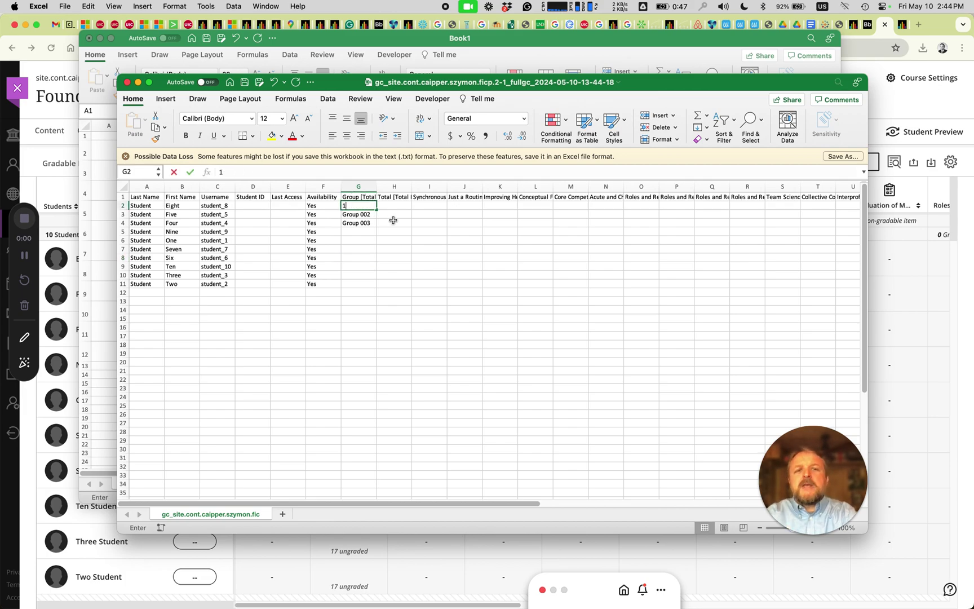
{"action": "key", "text": "Return"}
{"action": "type", "text": "1"}
{"action": "key", "text": "Return"}
{"action": "type", "text": "1"}
{"action": "key", "text": "Return"}
{"action": "type", "text": "2"}
{"action": "key", "text": "Return"}
{"action": "type", "text": "2"}
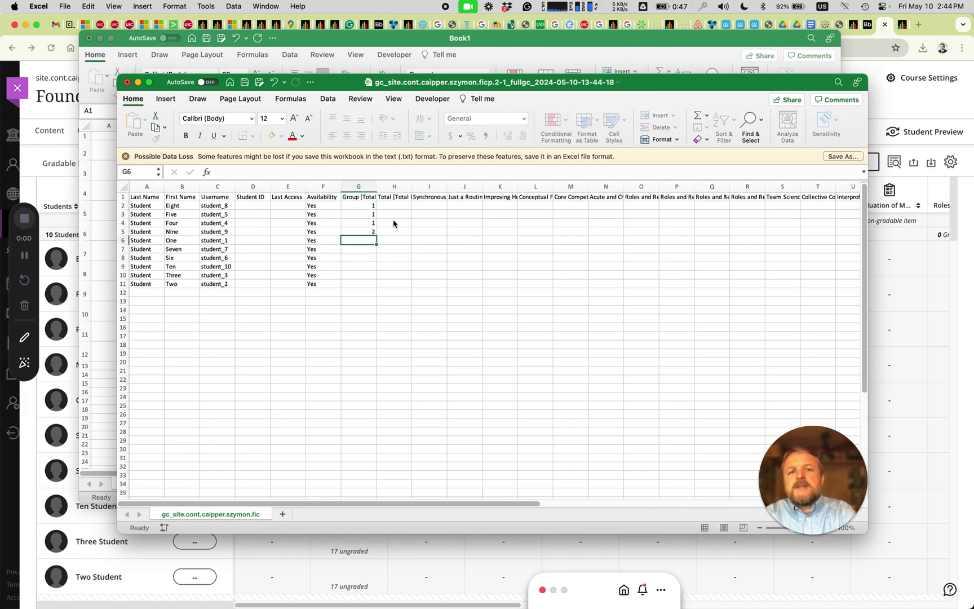
{"action": "key", "text": "Return"}
{"action": "type", "text": "2"}
{"action": "key", "text": "Return"}
{"action": "type", "text": "3"}
{"action": "key", "text": "Return"}
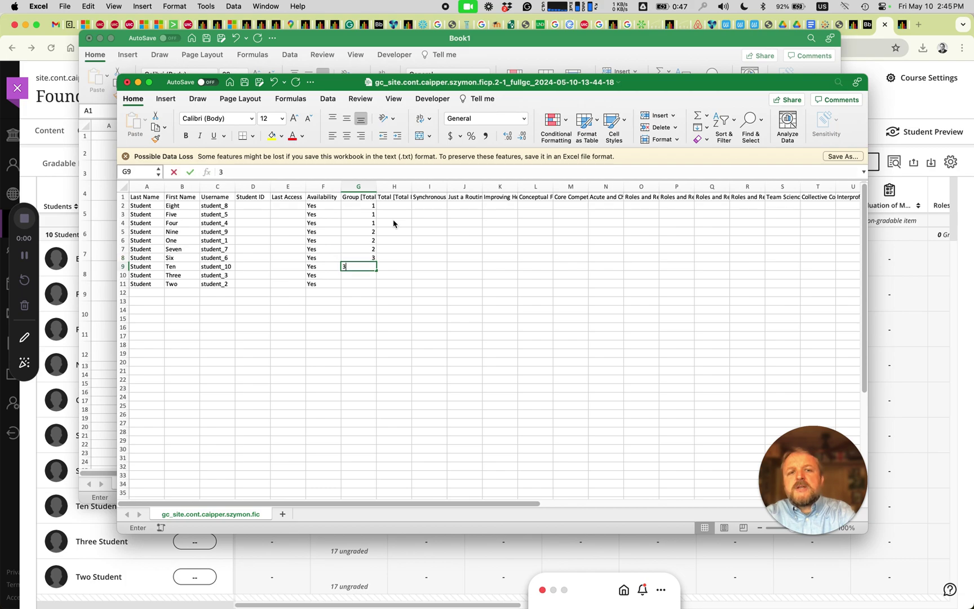
{"action": "type", "text": "3"}
{"action": "key", "text": "Return"}
{"action": "type", "text": "3"}
{"action": "key", "text": "Return"}
{"action": "type", "text": "3"}
{"action": "key", "text": "Return"}
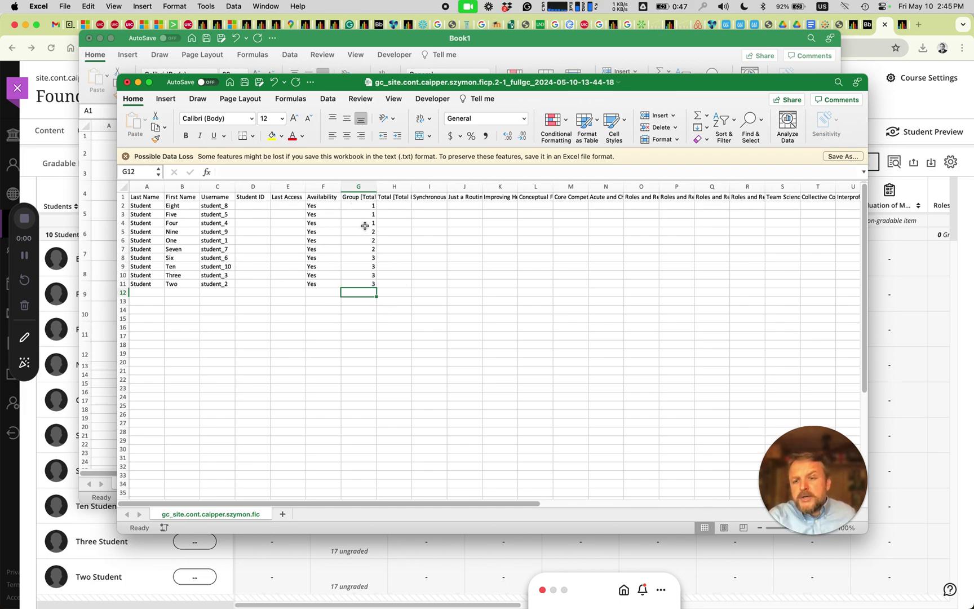
{"action": "left_click", "coordinate": [244, 83]}
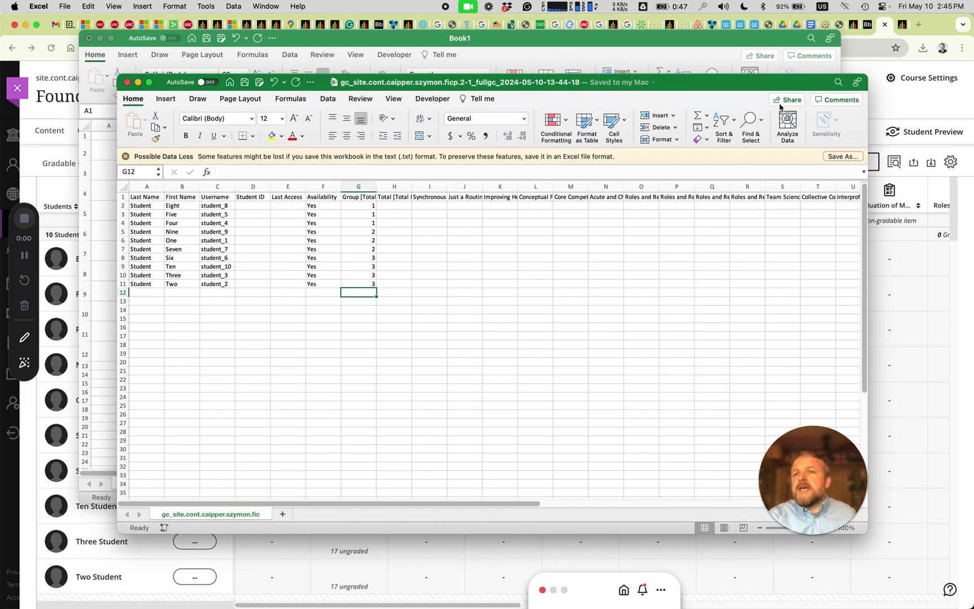
{"action": "left_click", "coordinate": [914, 107]}
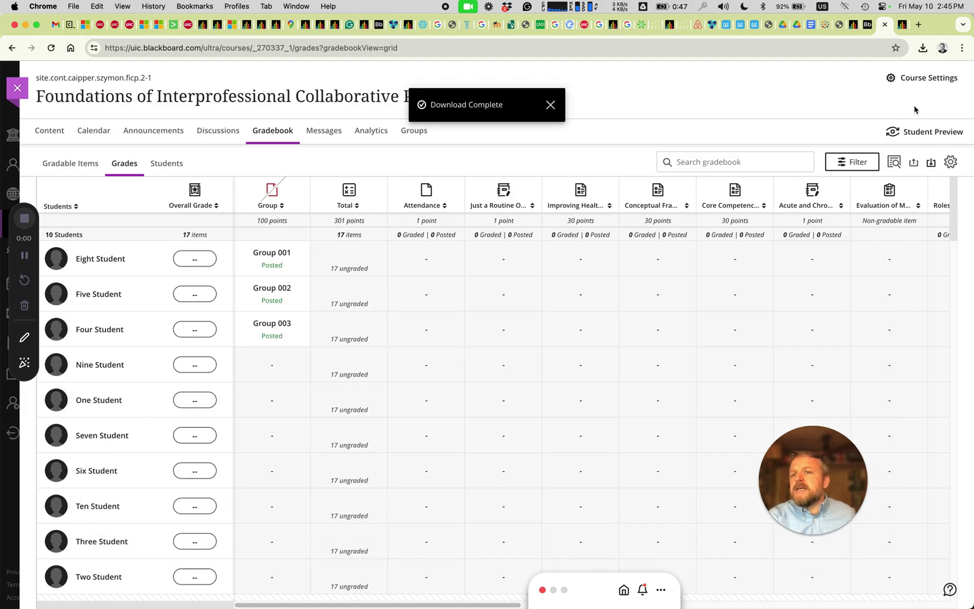
Step: Upload the edited gradebook .xls from Downloads as a local file
{"action": "left_click", "coordinate": [914, 162]}
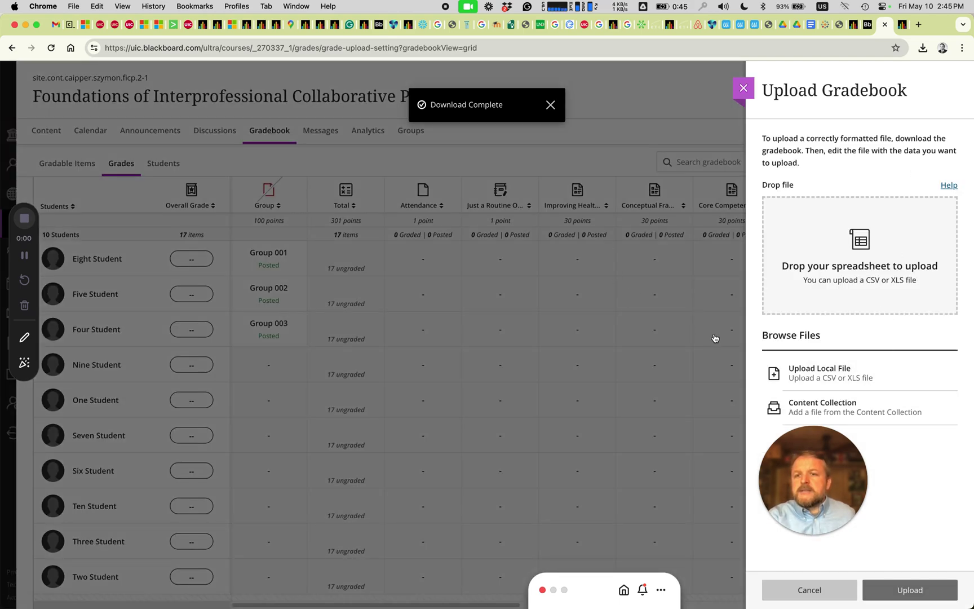
{"action": "left_click", "coordinate": [797, 376]}
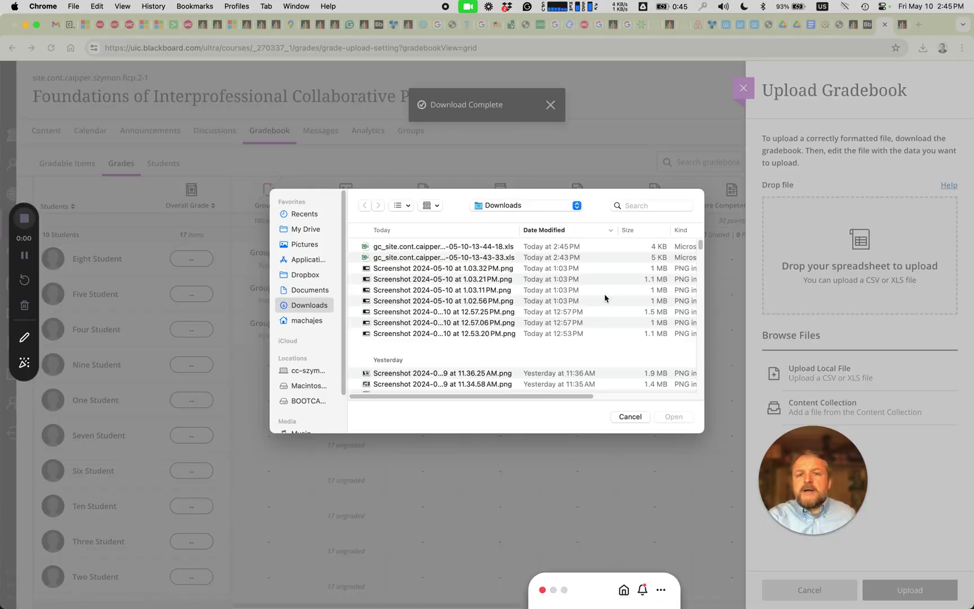
{"action": "double_click", "coordinate": [480, 250]}
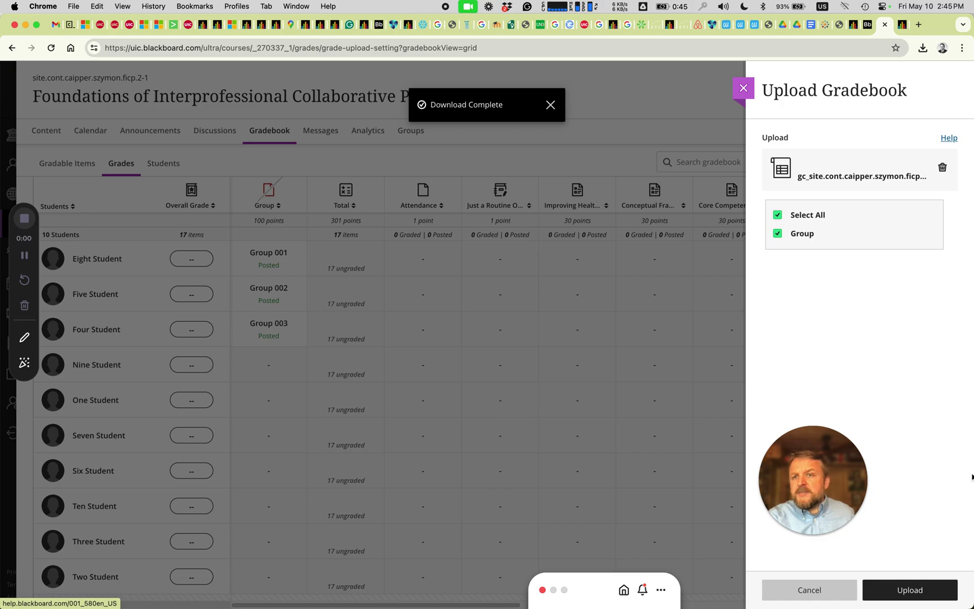
{"action": "left_click", "coordinate": [922, 589]}
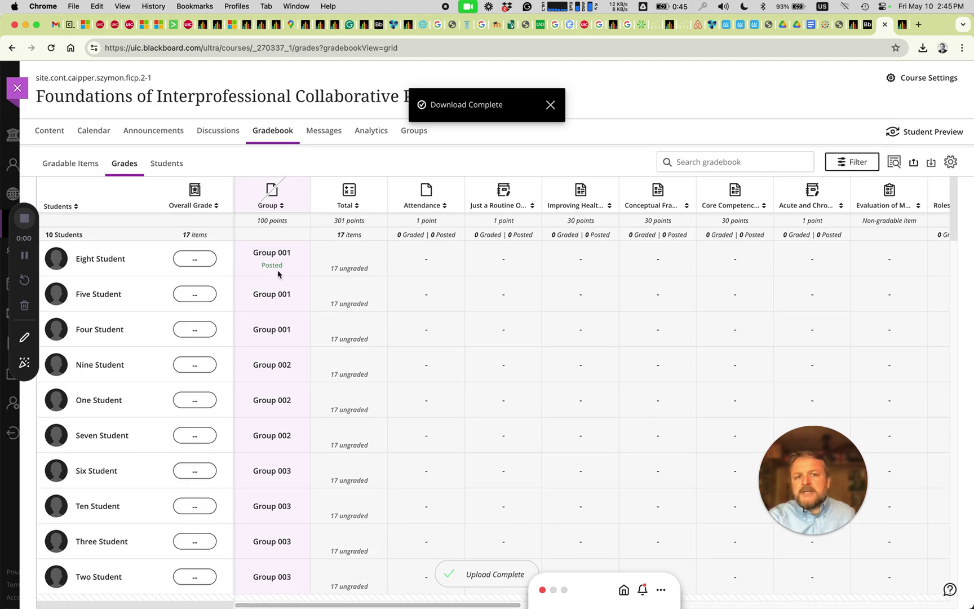
Step: Sort the gradebook by Group and post all Group grades
{"action": "left_click", "coordinate": [276, 205]}
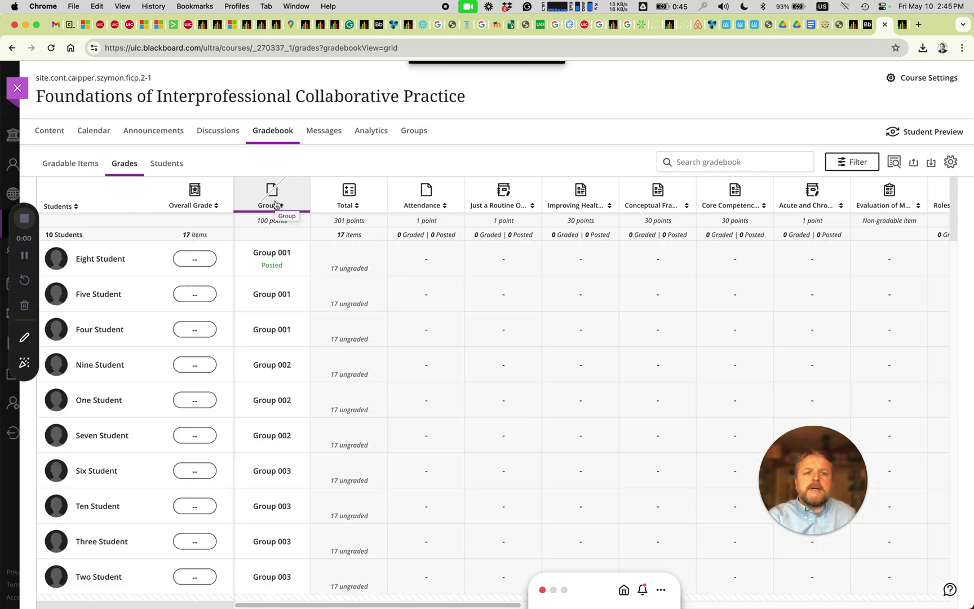
{"action": "left_click", "coordinate": [274, 194]}
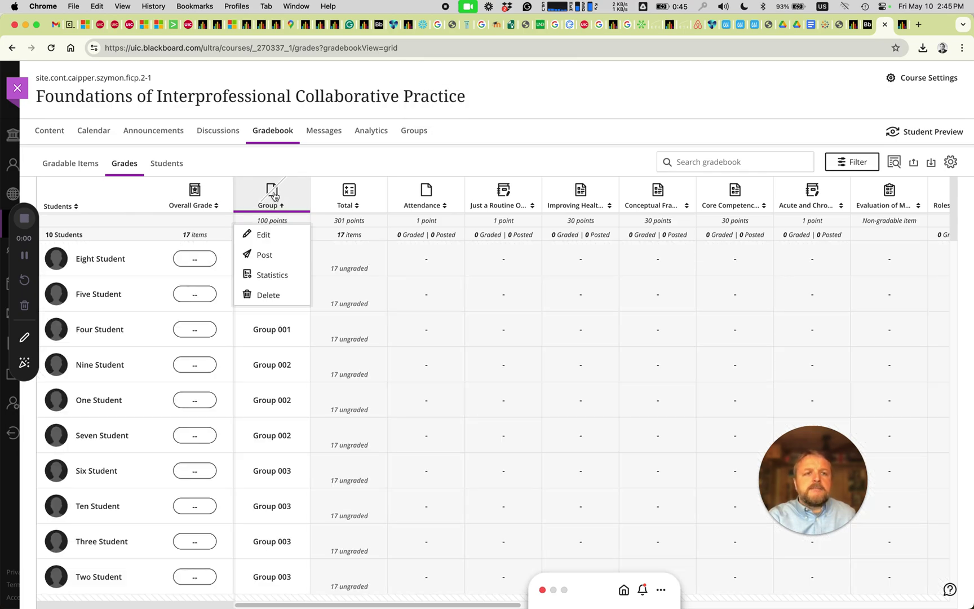
{"action": "left_click", "coordinate": [274, 255]}
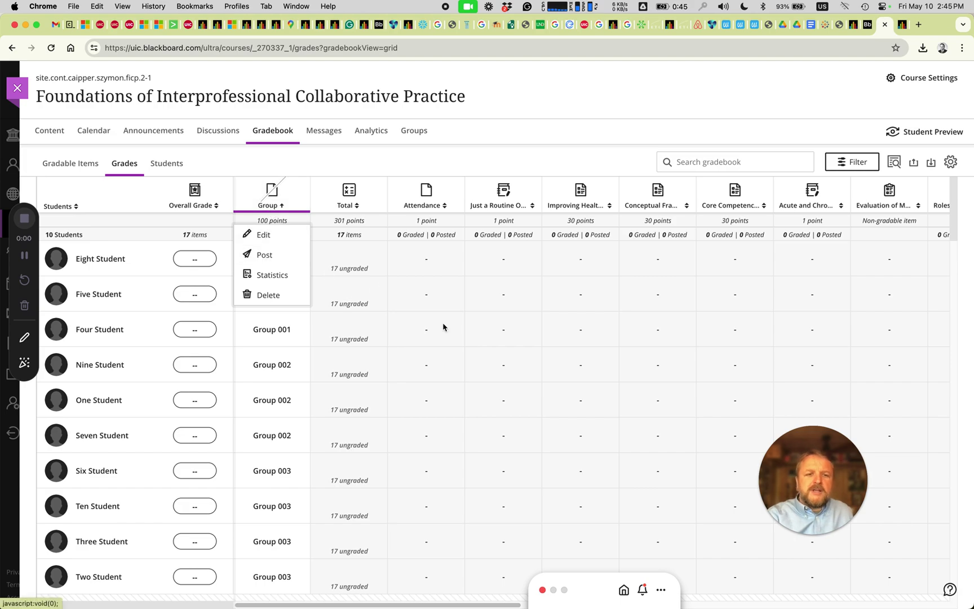
{"action": "left_click", "coordinate": [564, 206]}
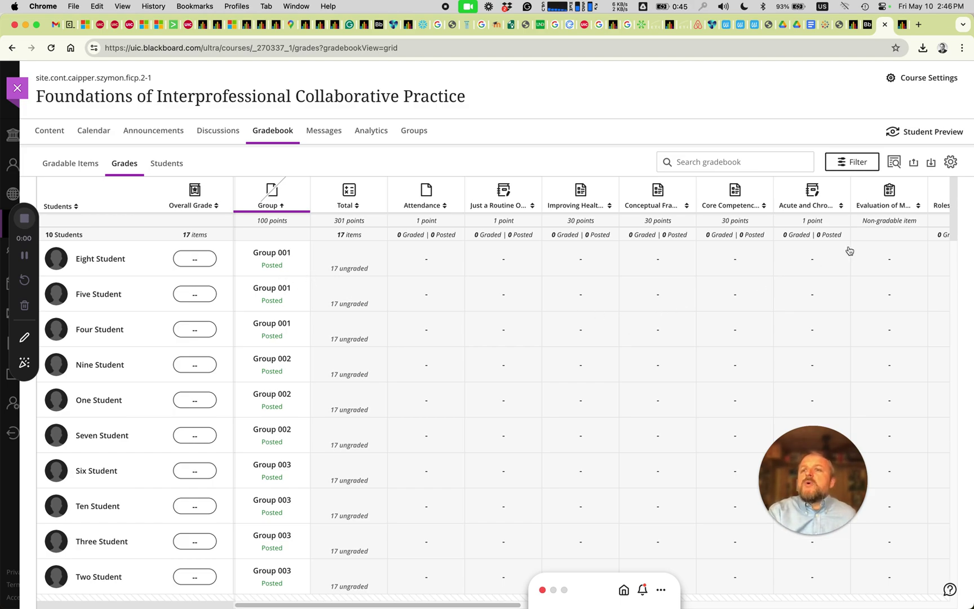
Step: Download the full gradebook with all items and open it in Excel
{"action": "left_click", "coordinate": [931, 162]}
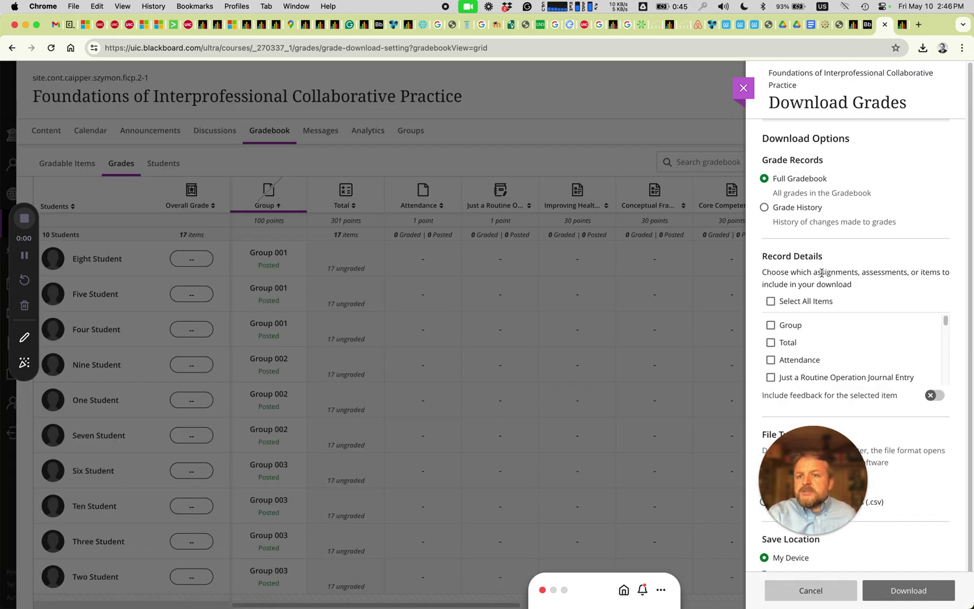
{"action": "left_click", "coordinate": [810, 301]}
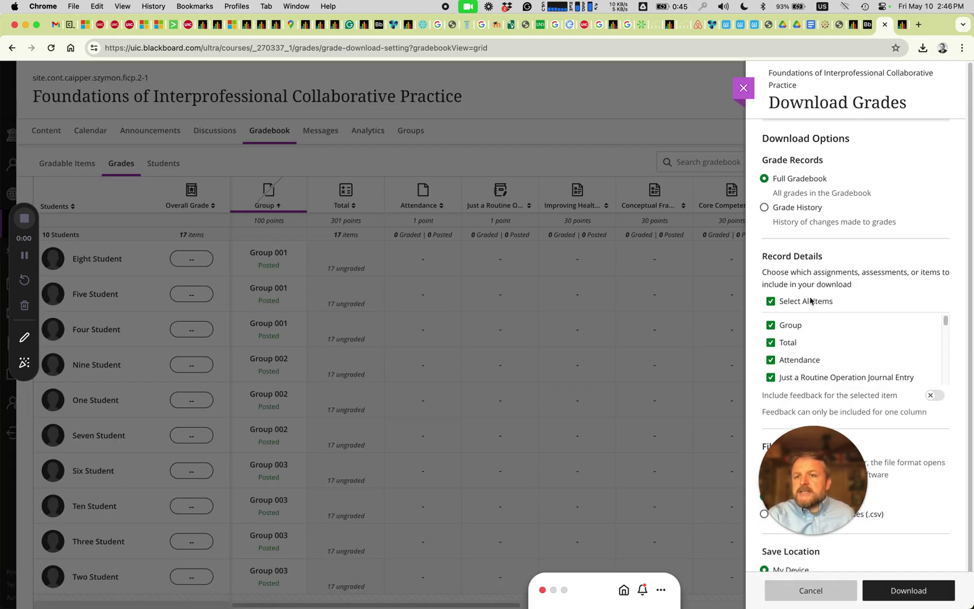
{"action": "left_click", "coordinate": [904, 586]}
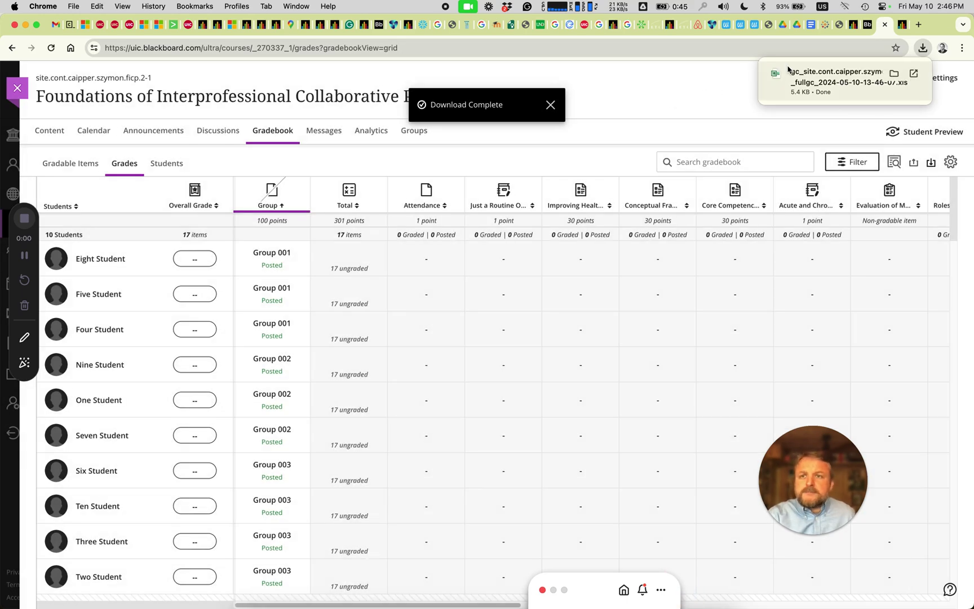
{"action": "left_click", "coordinate": [826, 84]}
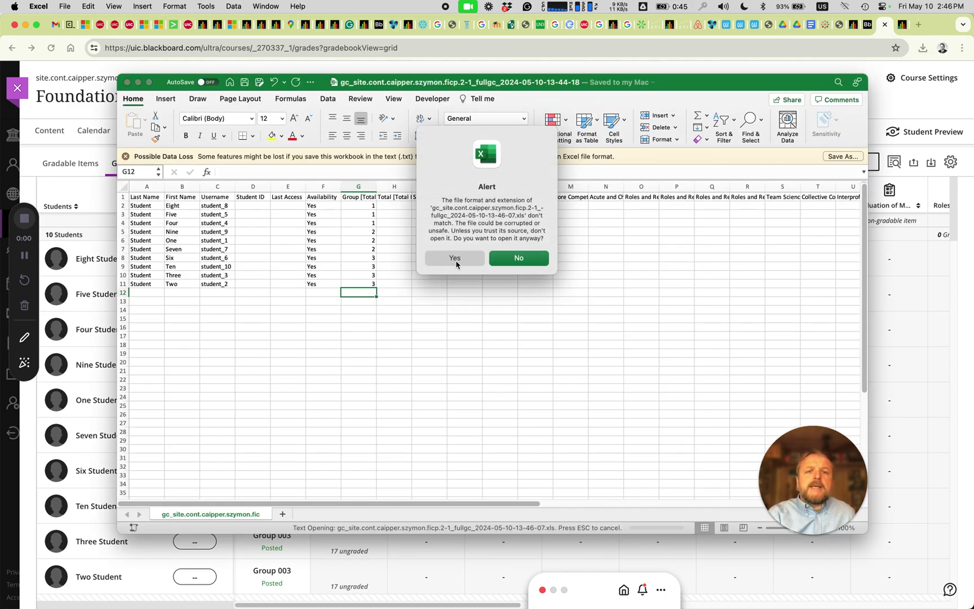
Step: Open the export despite the format warning and turn on header-row filtering
{"action": "left_click", "coordinate": [455, 260]}
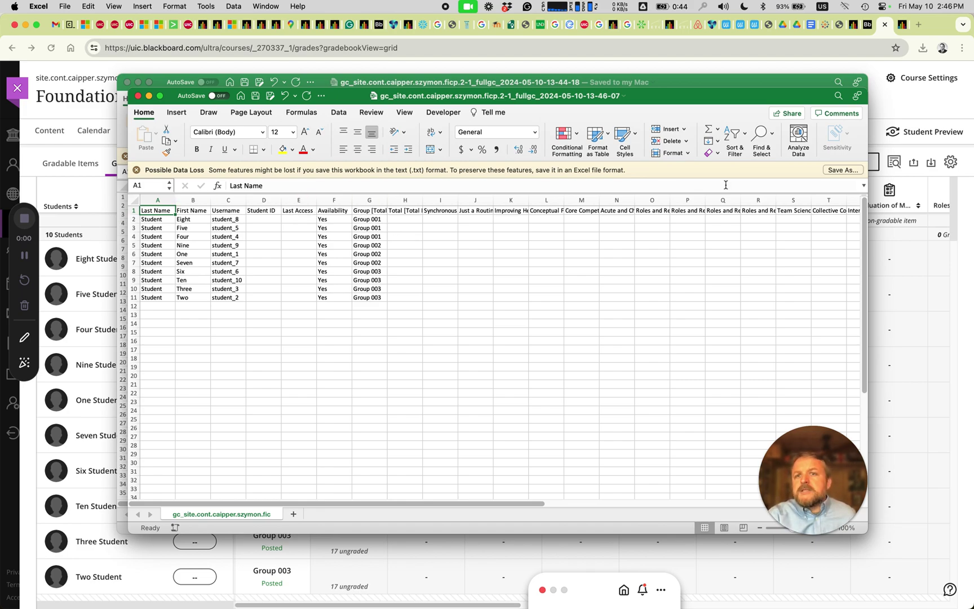
{"action": "left_click", "coordinate": [734, 135]}
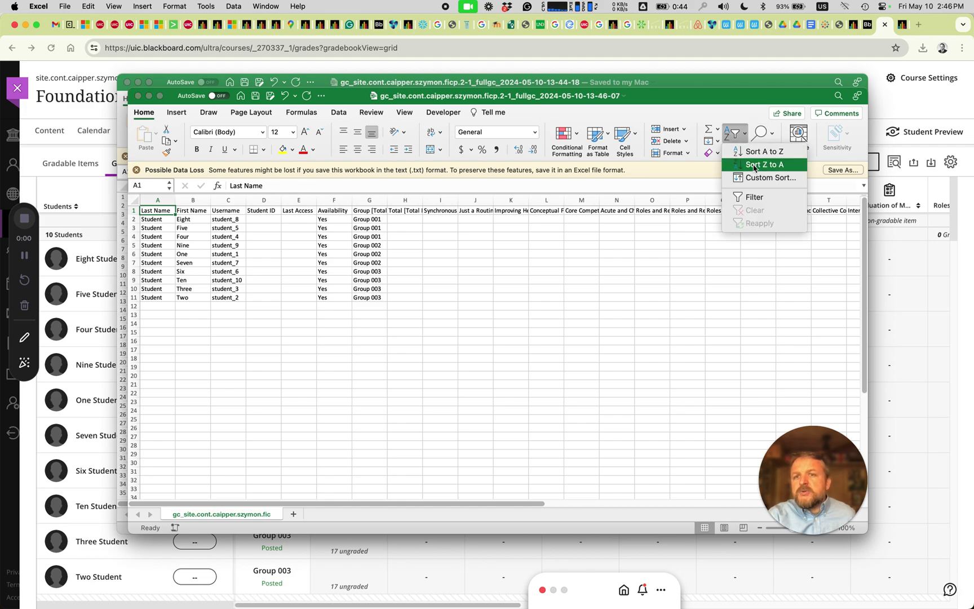
{"action": "left_click", "coordinate": [792, 199]}
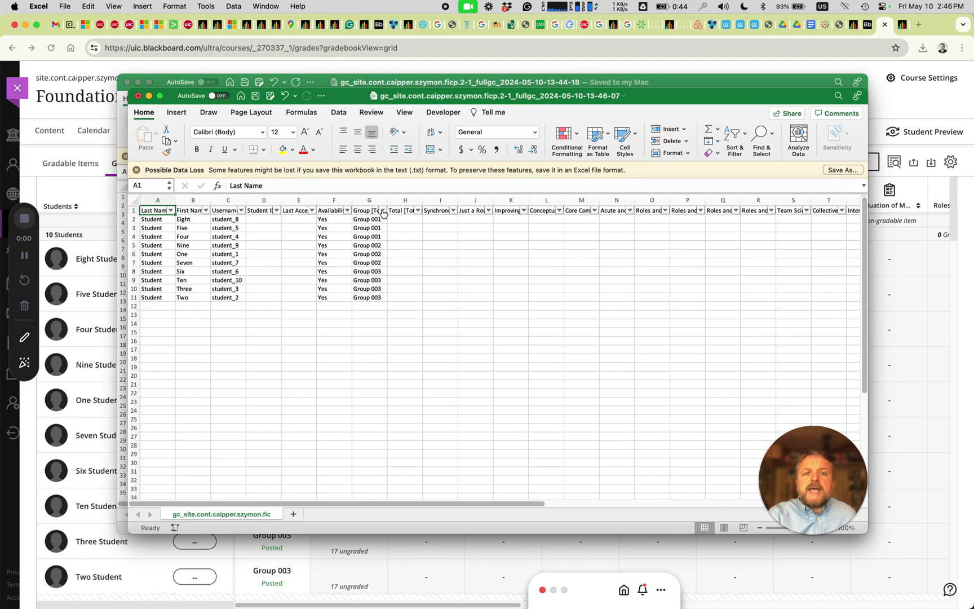
Step: Filter the Group column to show only Group 001 students
{"action": "left_click", "coordinate": [382, 210]}
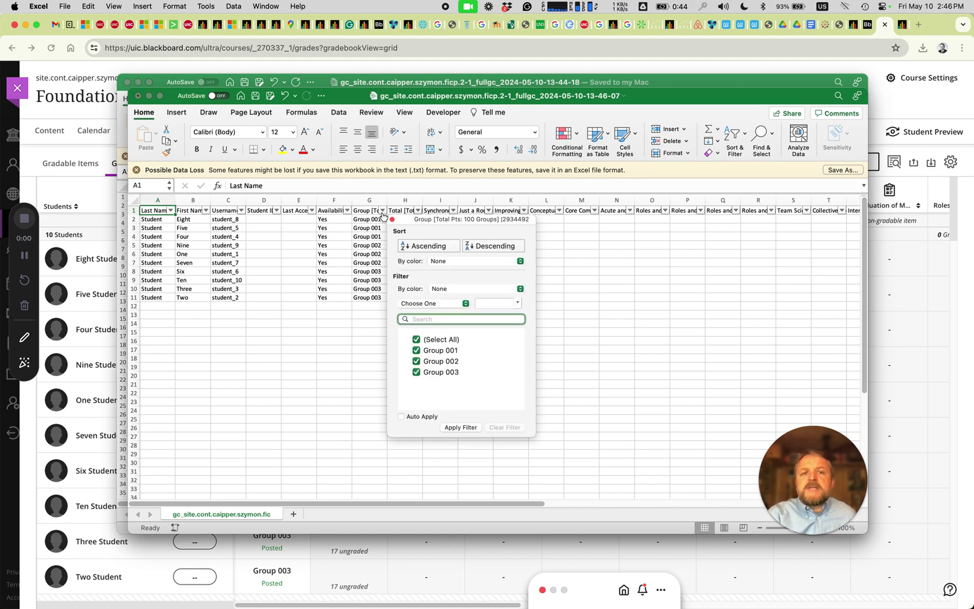
{"action": "left_click", "coordinate": [417, 339]}
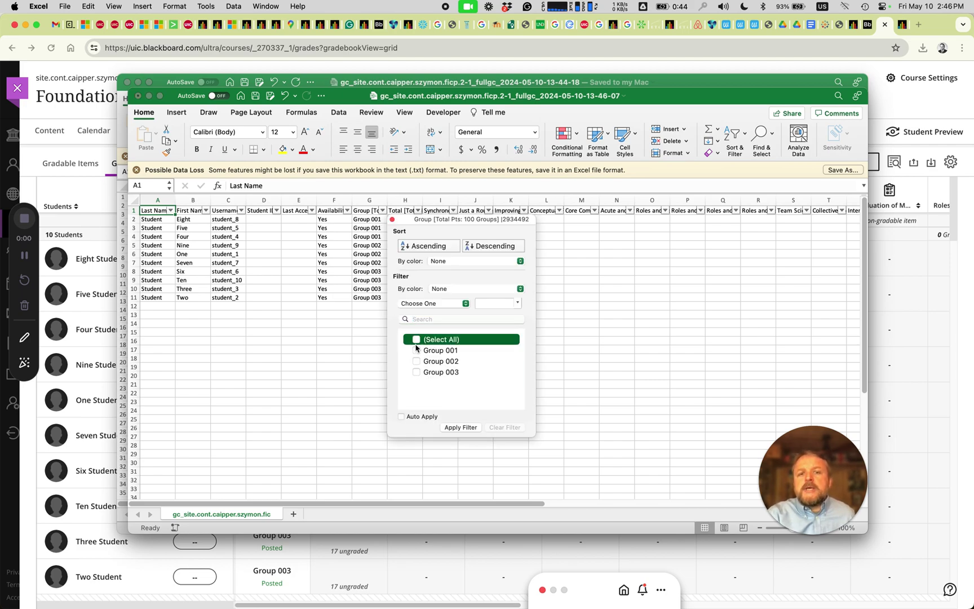
{"action": "left_click", "coordinate": [416, 350]}
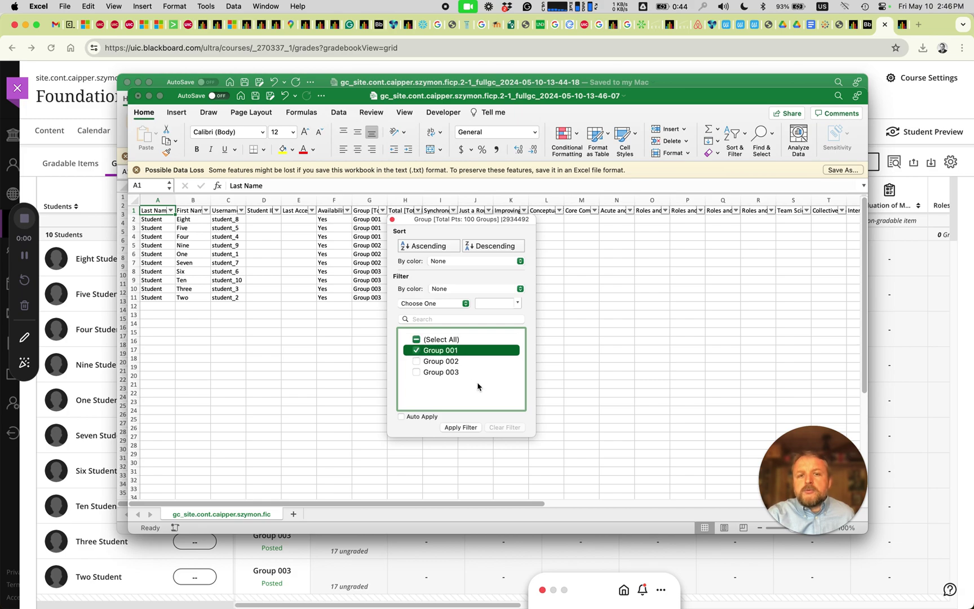
{"action": "left_click", "coordinate": [351, 367]}
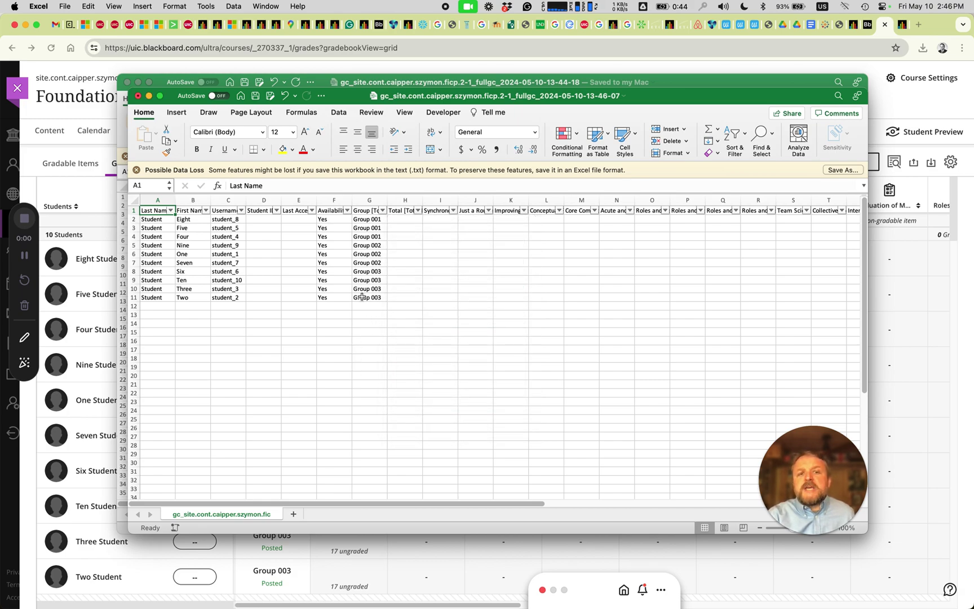
{"action": "left_click", "coordinate": [383, 211]}
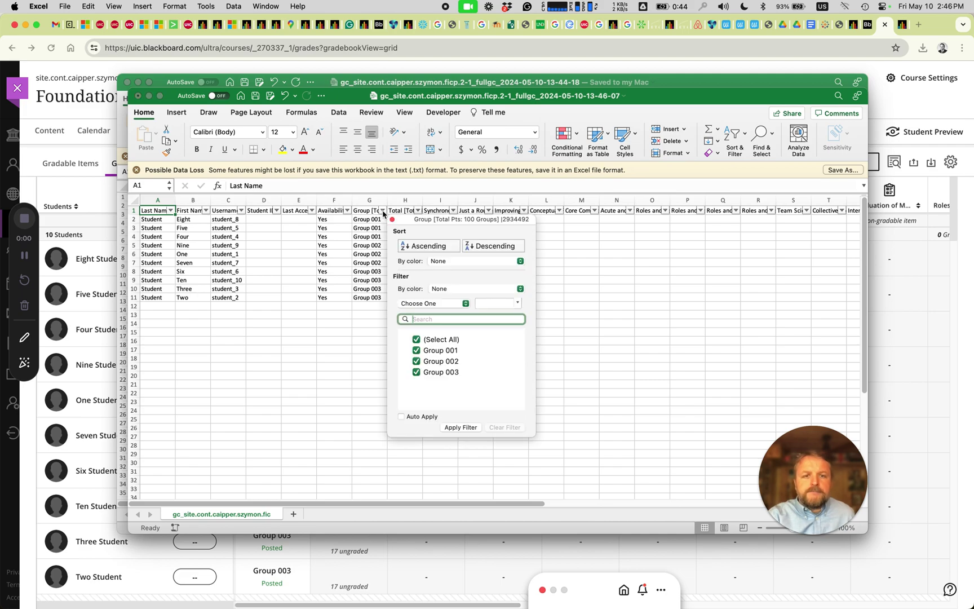
{"action": "left_click", "coordinate": [416, 339]}
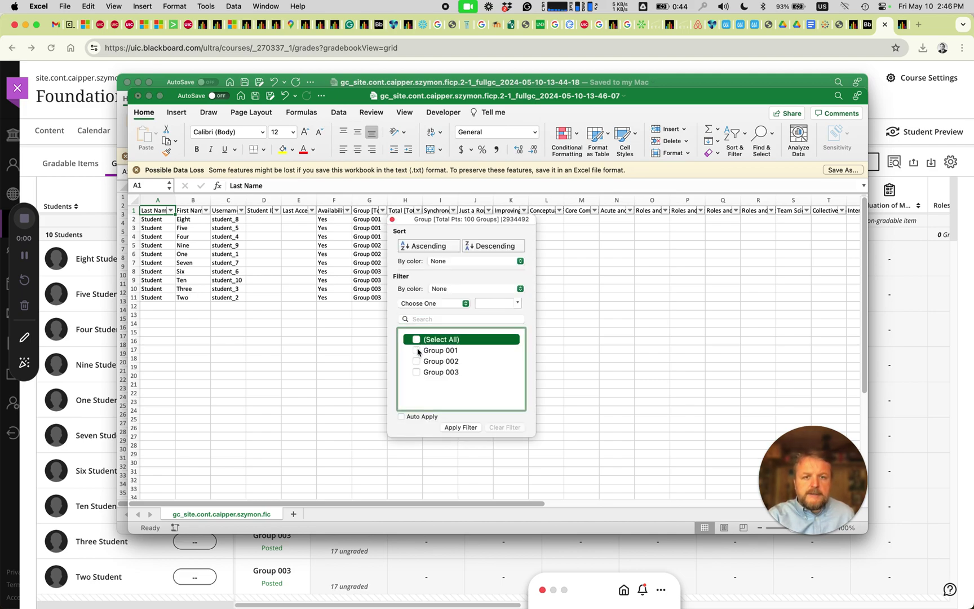
{"action": "left_click", "coordinate": [416, 351]}
{"action": "left_click", "coordinate": [470, 427]}
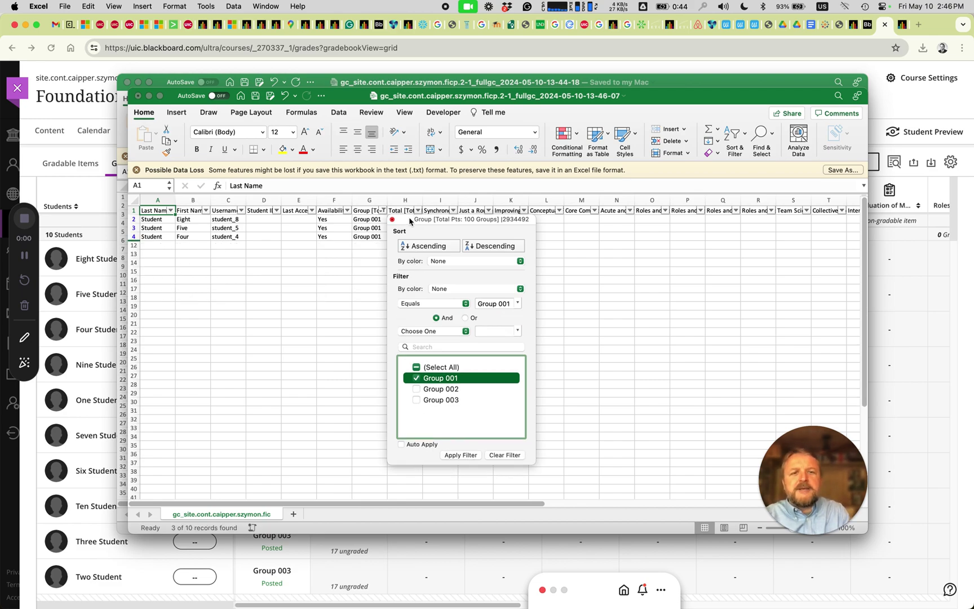
Step: Reset the Group filter to Select All so all three groups show
{"action": "left_click_drag", "start_coordinate": [411, 220], "coordinate": [470, 235]}
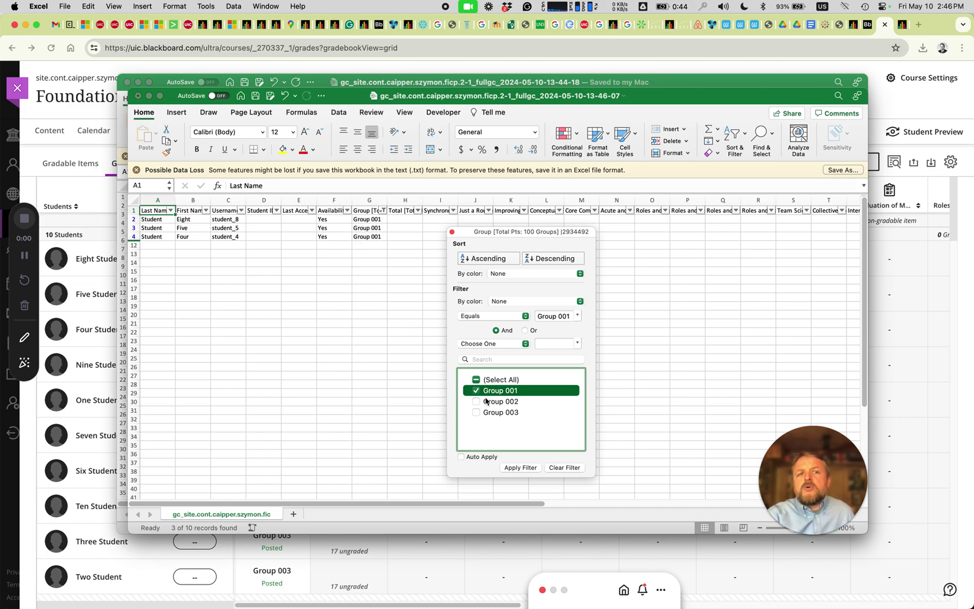
{"action": "left_click", "coordinate": [477, 381]}
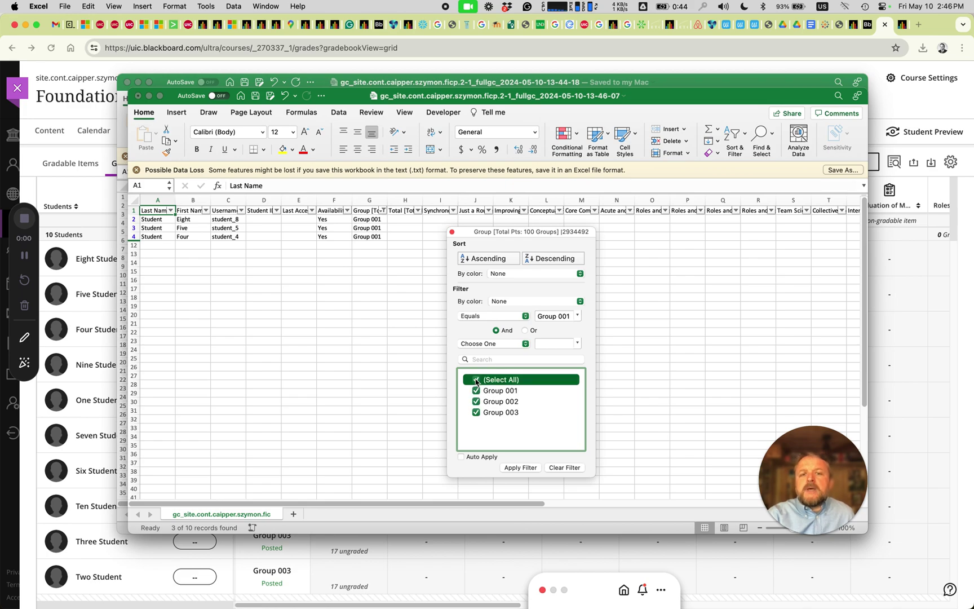
{"action": "left_click", "coordinate": [519, 468]}
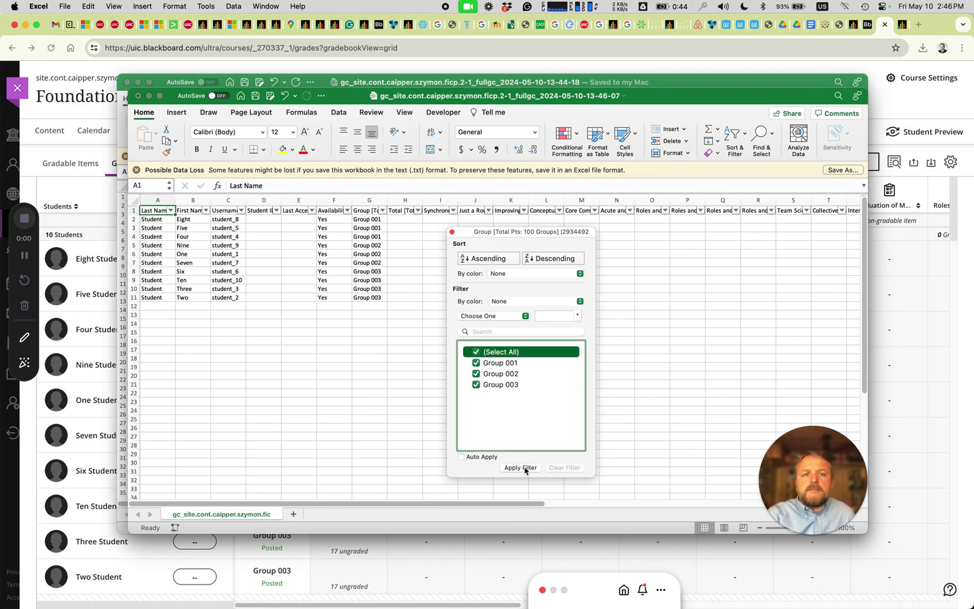
{"action": "left_click", "coordinate": [451, 231]}
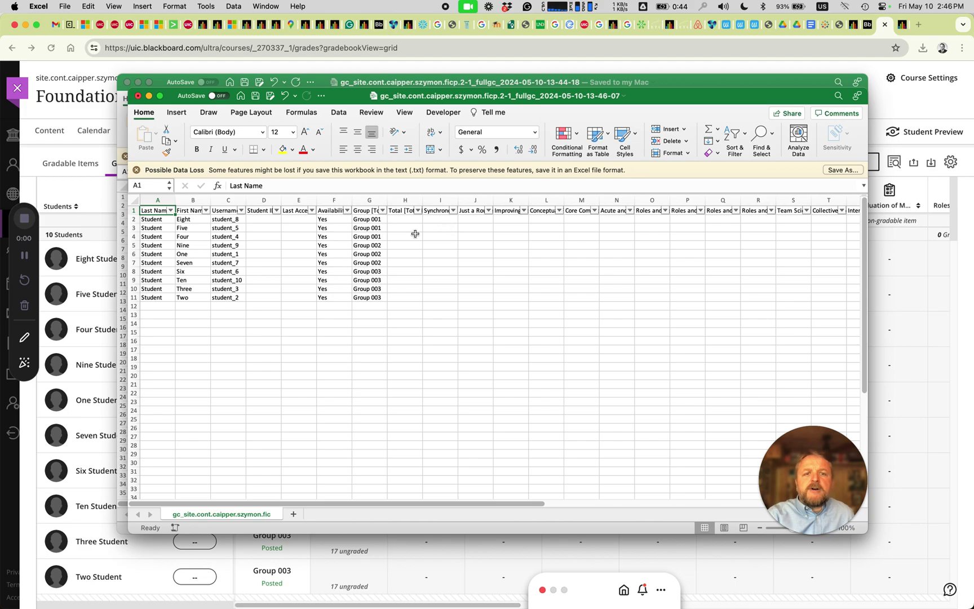
{"action": "left_click", "coordinate": [133, 239]}
{"action": "left_click", "coordinate": [133, 245]}
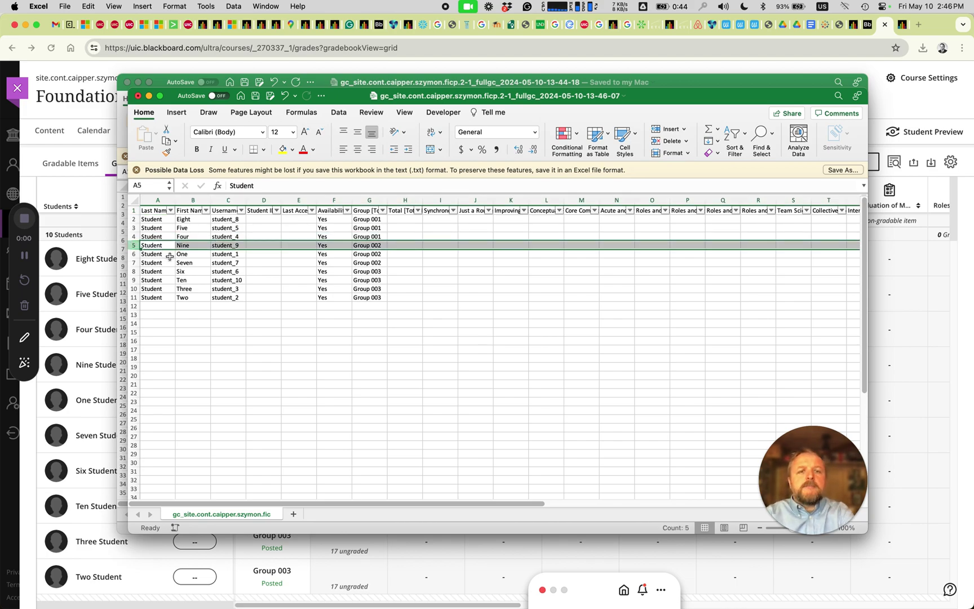
{"action": "left_click", "coordinate": [135, 297], "text": "shift"}
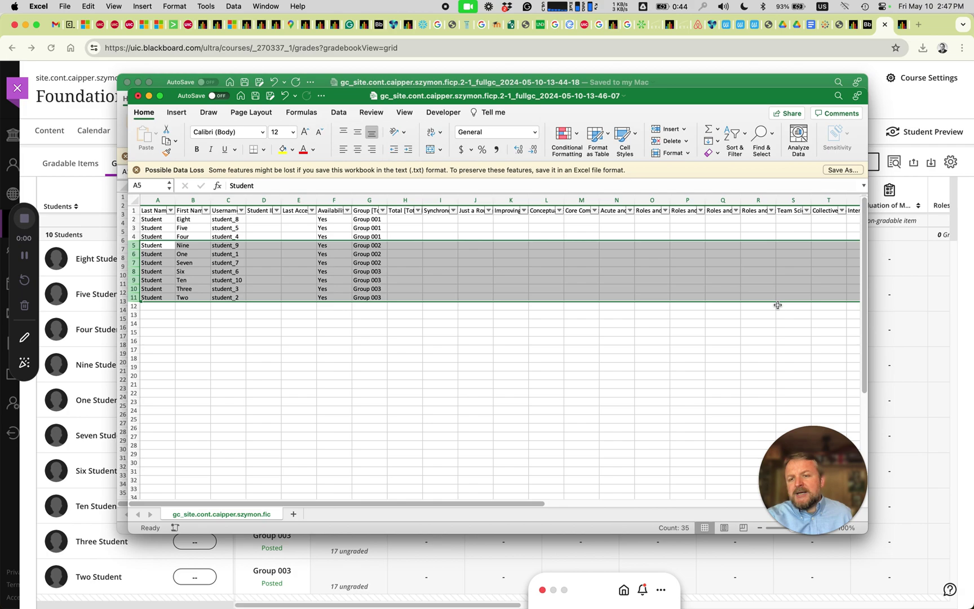
{"action": "left_click", "coordinate": [400, 271]}
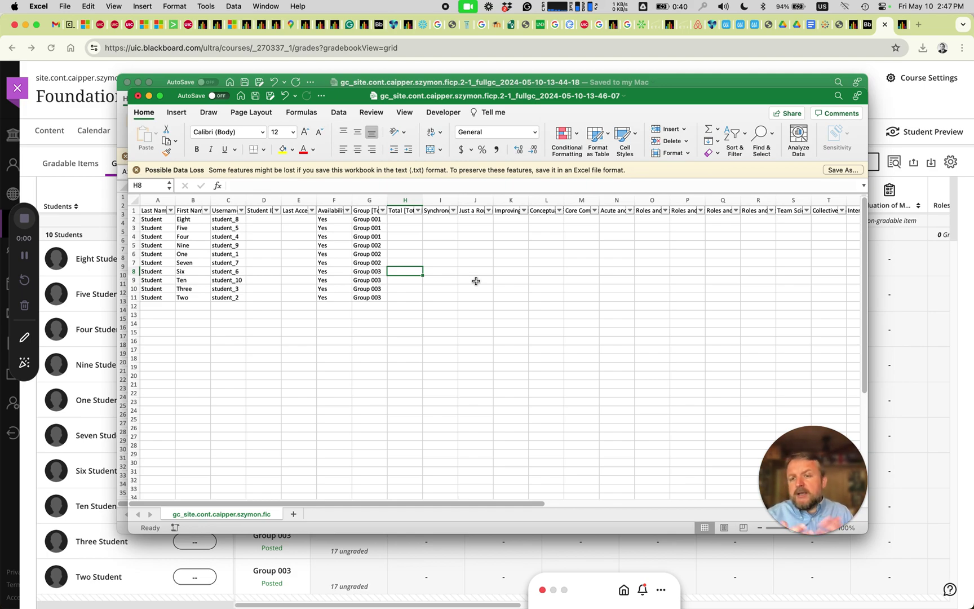
Step: Open Gradebook Settings > Manage Grade Schemas and view the Groups schema
{"action": "left_click", "coordinate": [71, 112]}
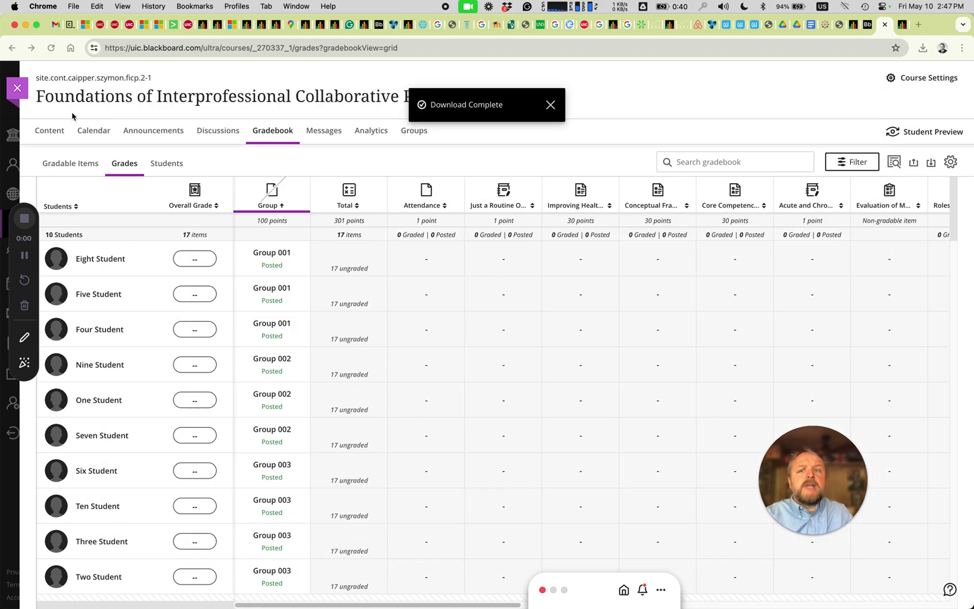
{"action": "left_click", "coordinate": [950, 161]}
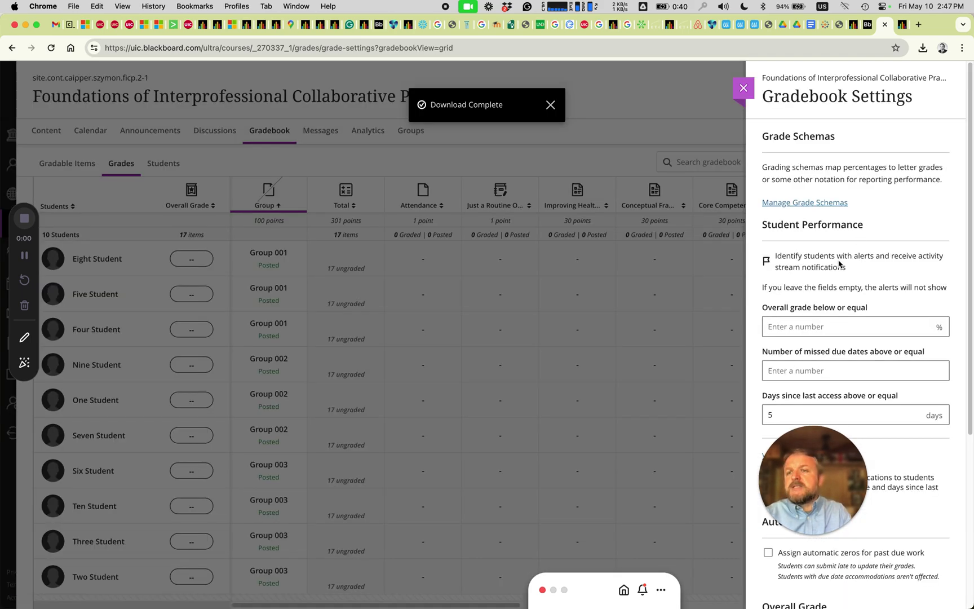
{"action": "left_click", "coordinate": [798, 203]}
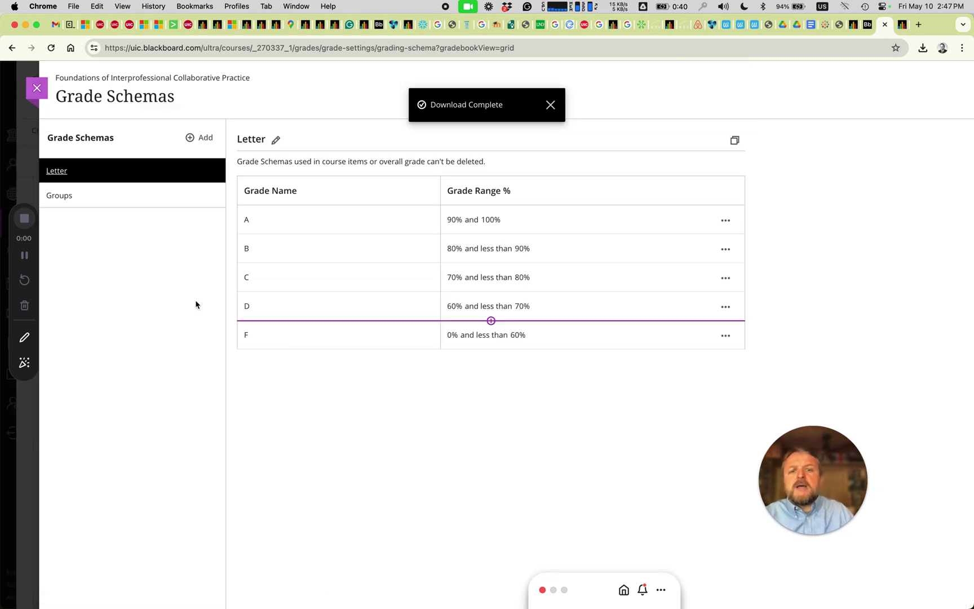
{"action": "left_click", "coordinate": [104, 195]}
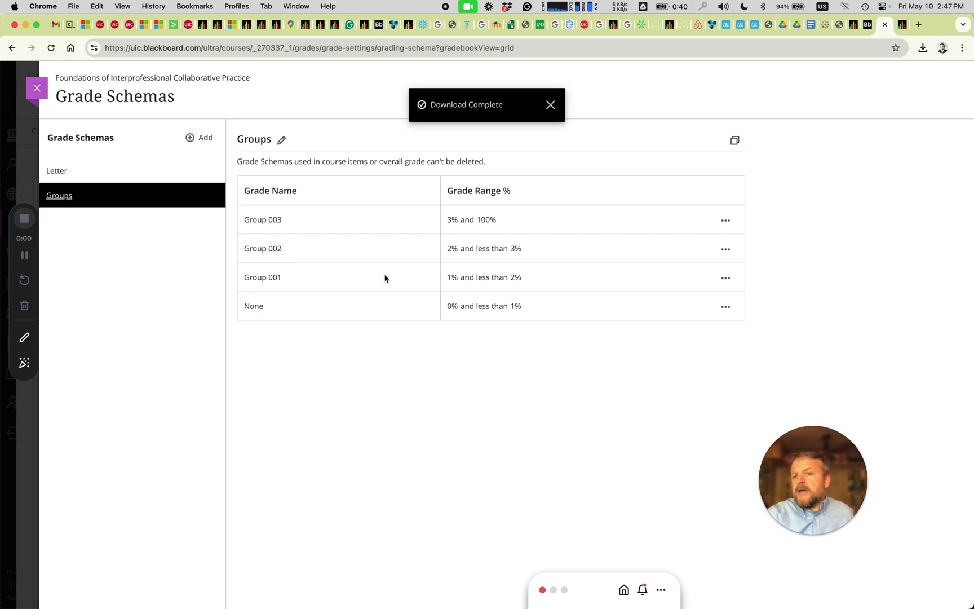
Step: Try editing the Groups schema ranges, then discard the changes and close the page
{"action": "left_click", "coordinate": [725, 277]}
{"action": "left_click", "coordinate": [714, 295]}
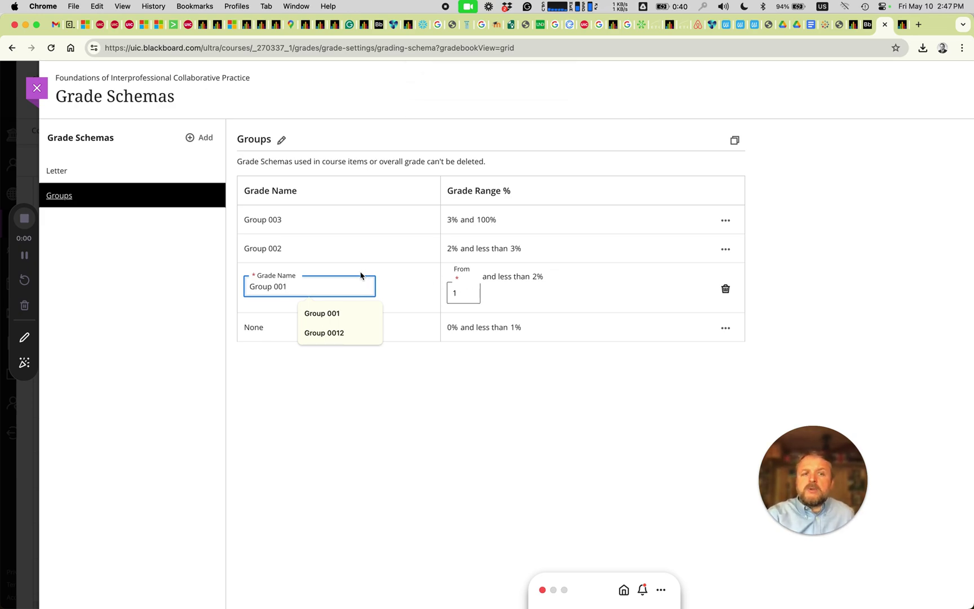
{"action": "left_click", "coordinate": [524, 262]}
{"action": "left_click", "coordinate": [512, 250]}
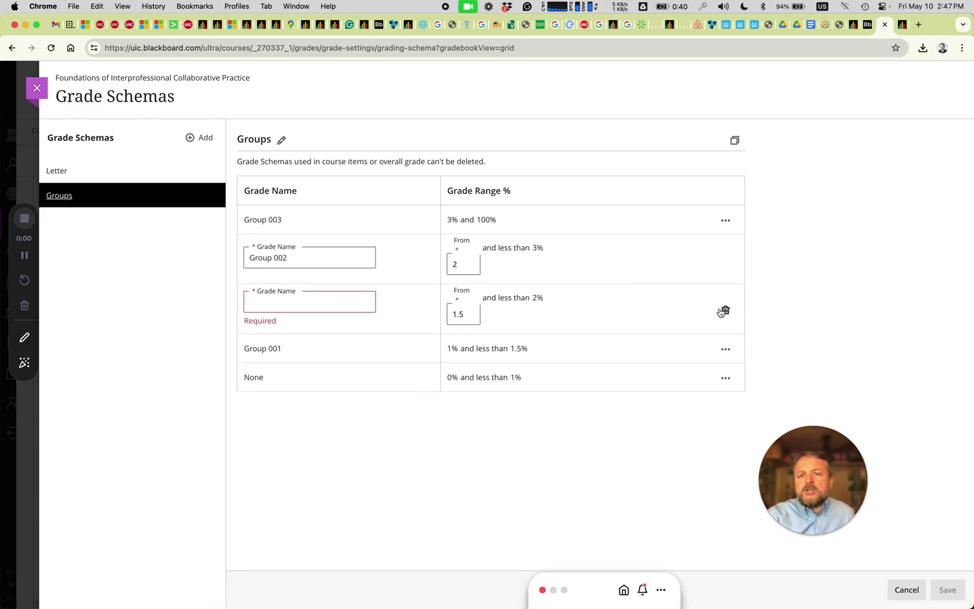
{"action": "left_click", "coordinate": [724, 310]}
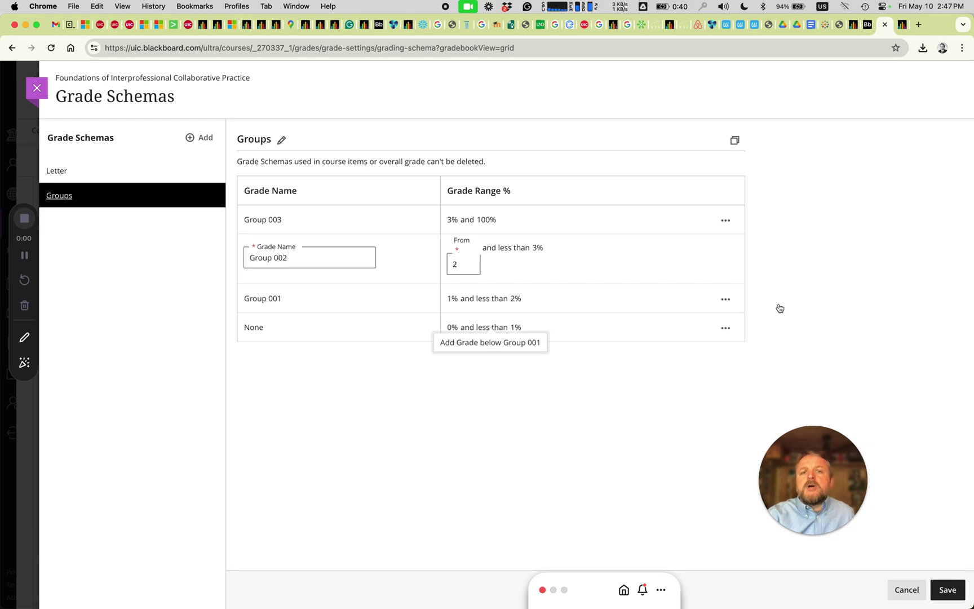
{"action": "left_click", "coordinate": [898, 589]}
{"action": "left_click", "coordinate": [595, 375]}
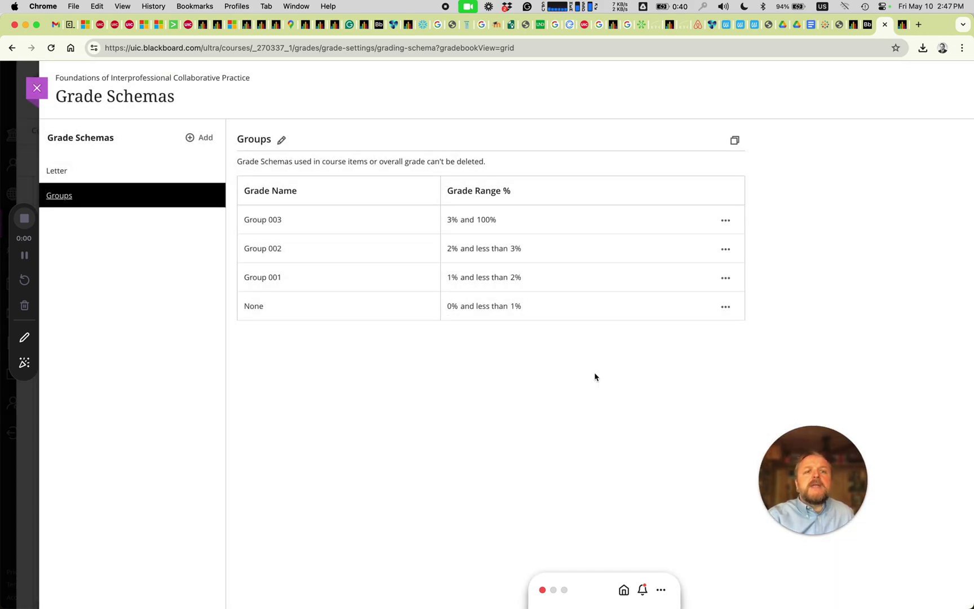
{"action": "left_click", "coordinate": [36, 88]}
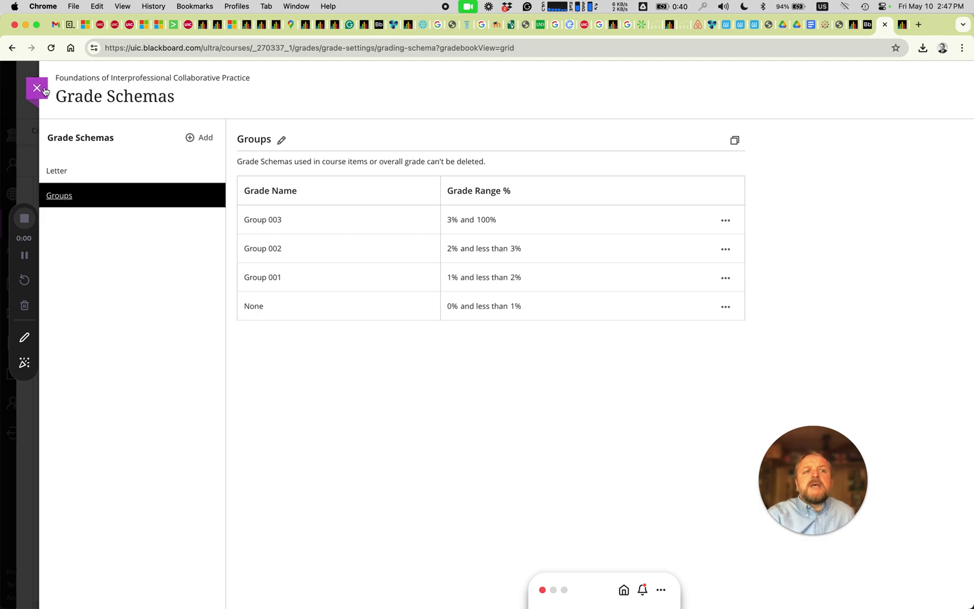
Step: Change two students' Group grades in the grid: one to 2 (Group 002), one to 3 (Group 003)
{"action": "left_click", "coordinate": [409, 325]}
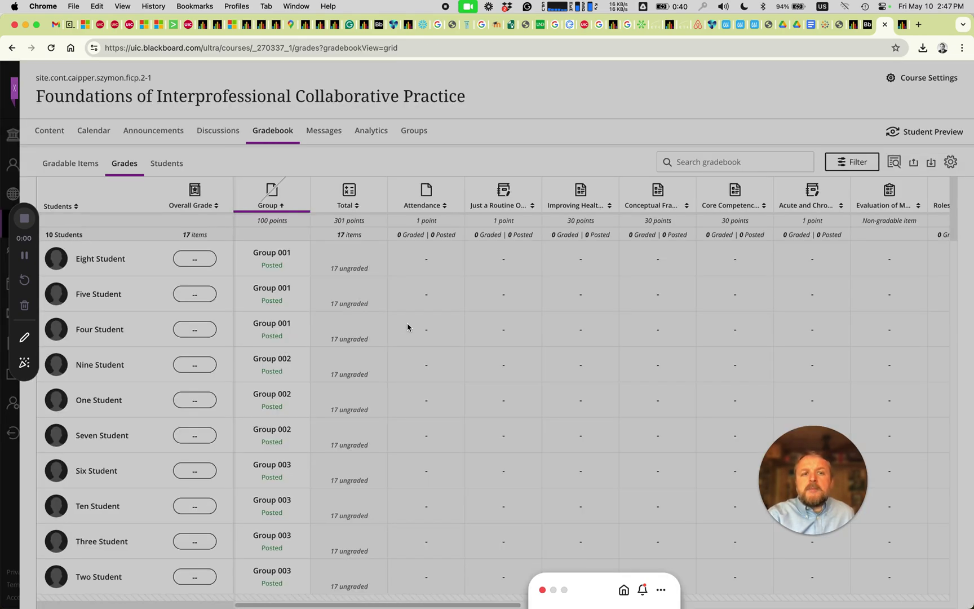
{"action": "left_click", "coordinate": [278, 259]}
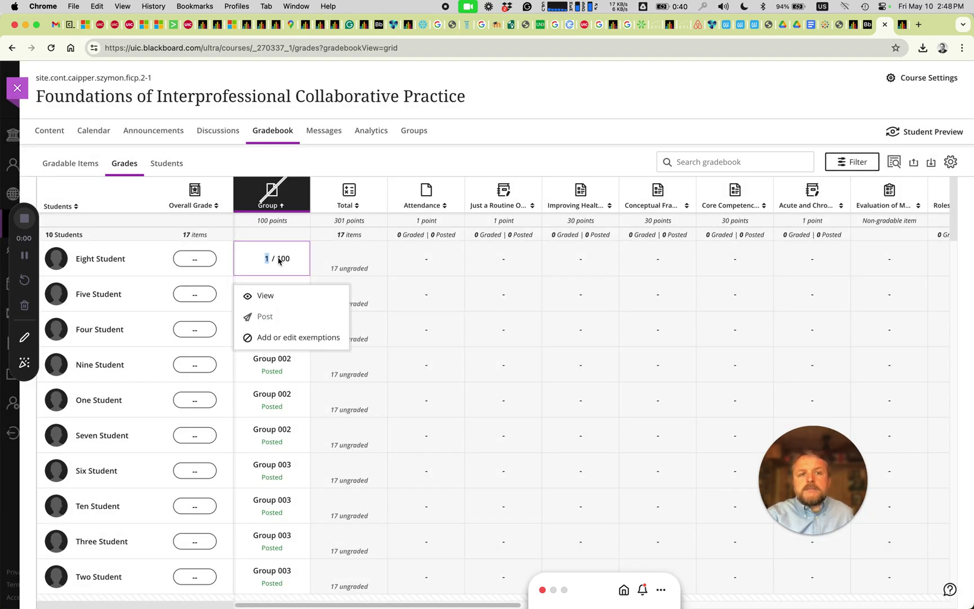
{"action": "type", "text": "2"}
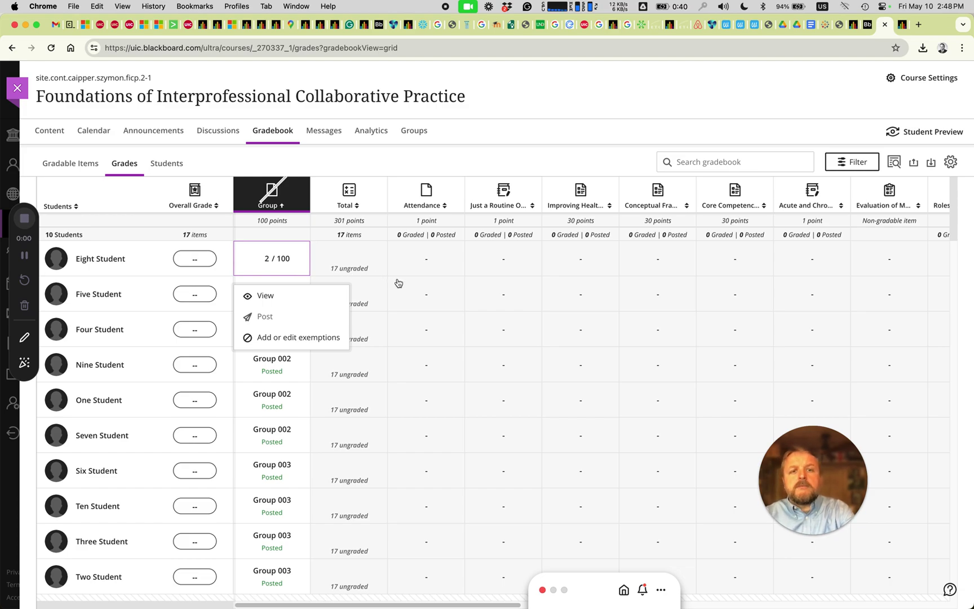
{"action": "left_click", "coordinate": [398, 283]}
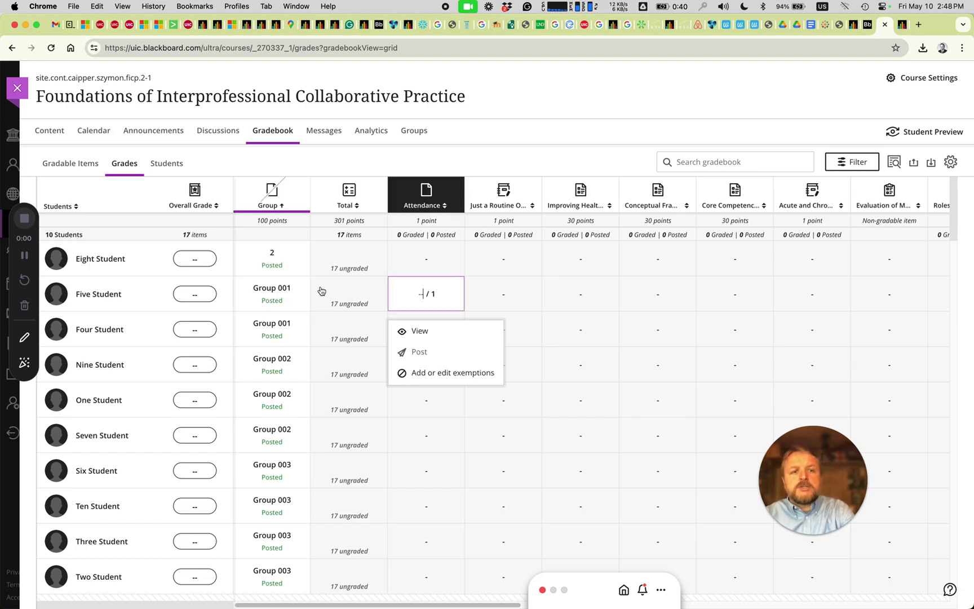
{"action": "left_click", "coordinate": [278, 294]}
{"action": "type", "text": "3"}
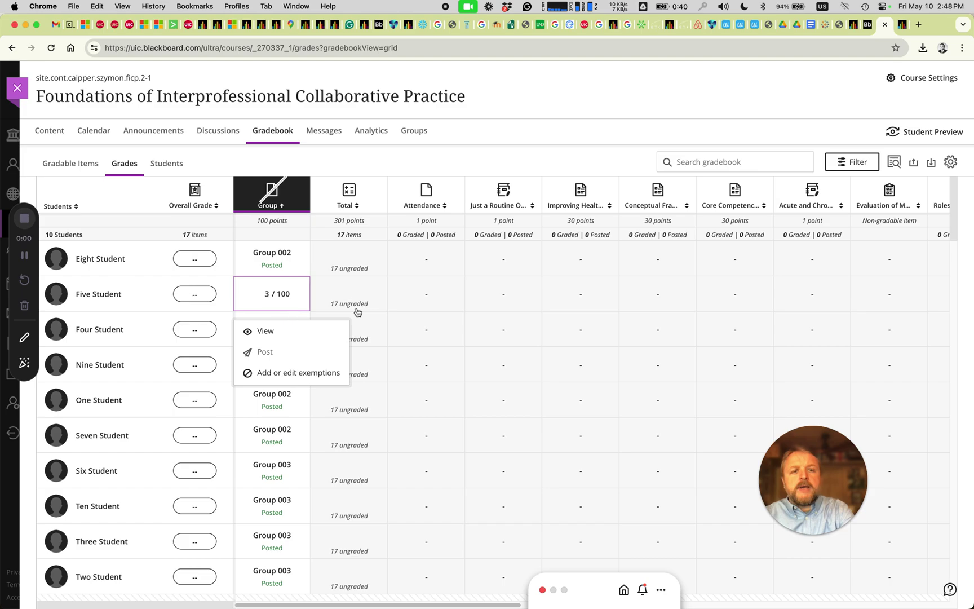
{"action": "left_click", "coordinate": [418, 308]}
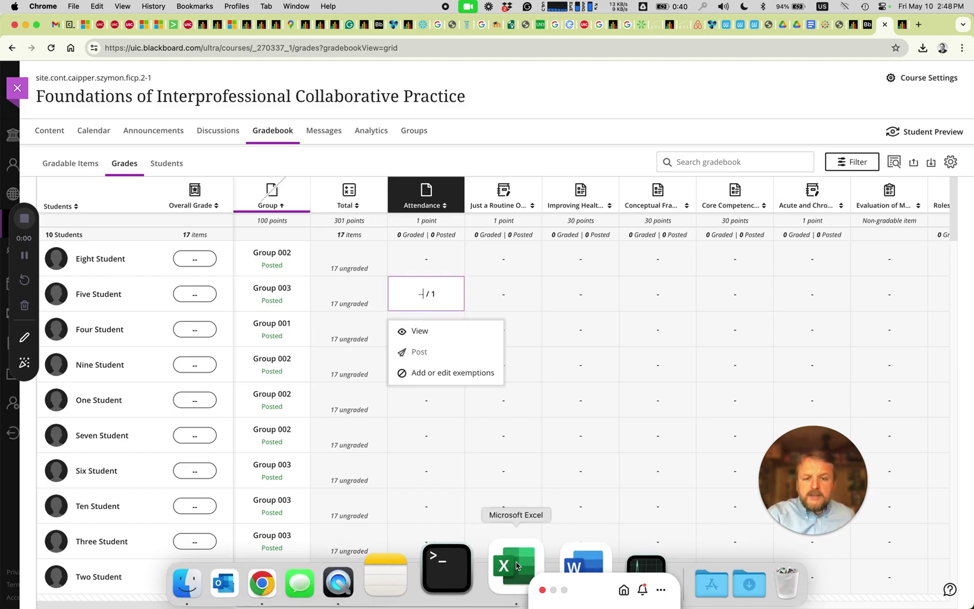
{"action": "left_click", "coordinate": [524, 563]}
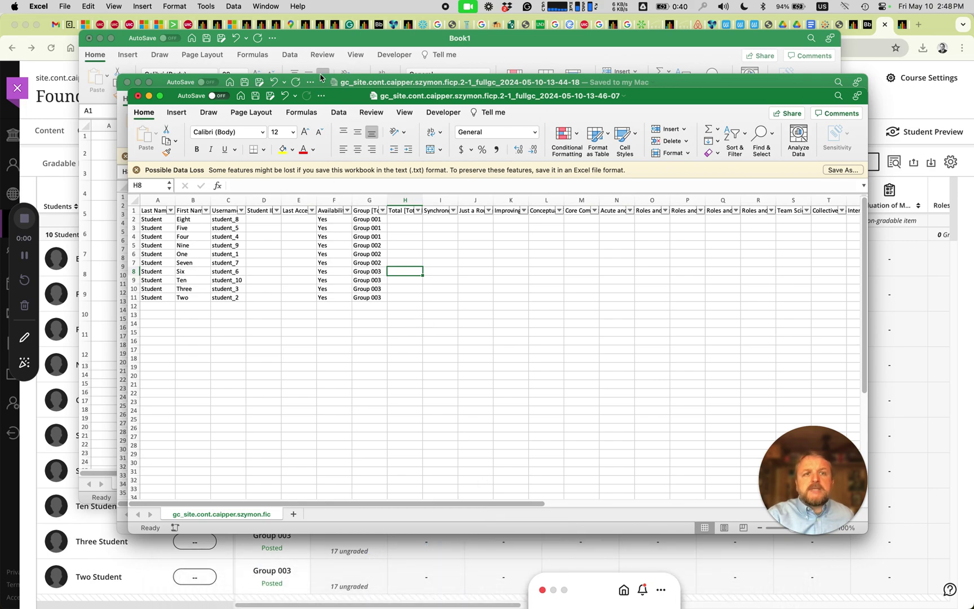
{"action": "left_click", "coordinate": [325, 82]}
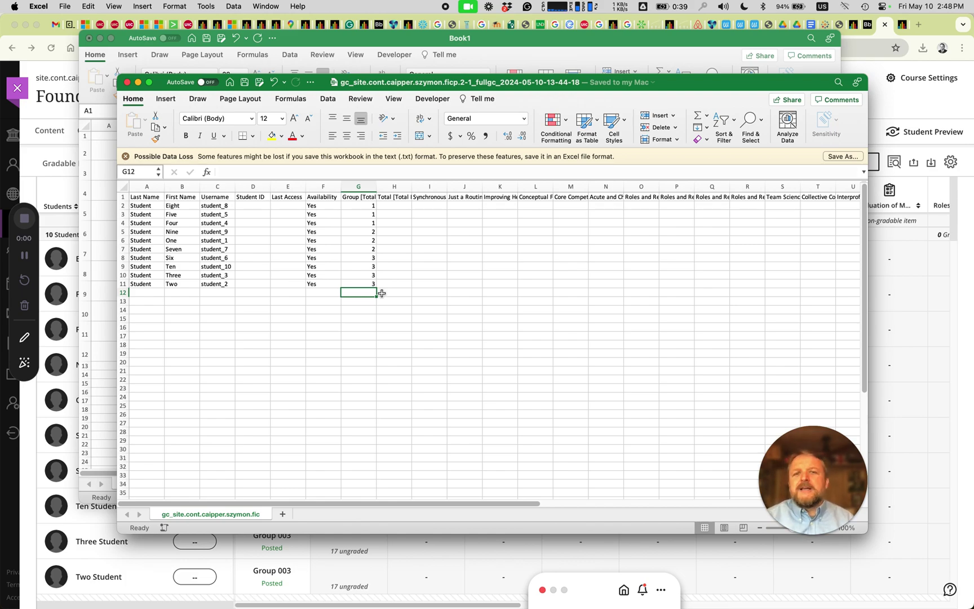
{"action": "left_click", "coordinate": [56, 107]}
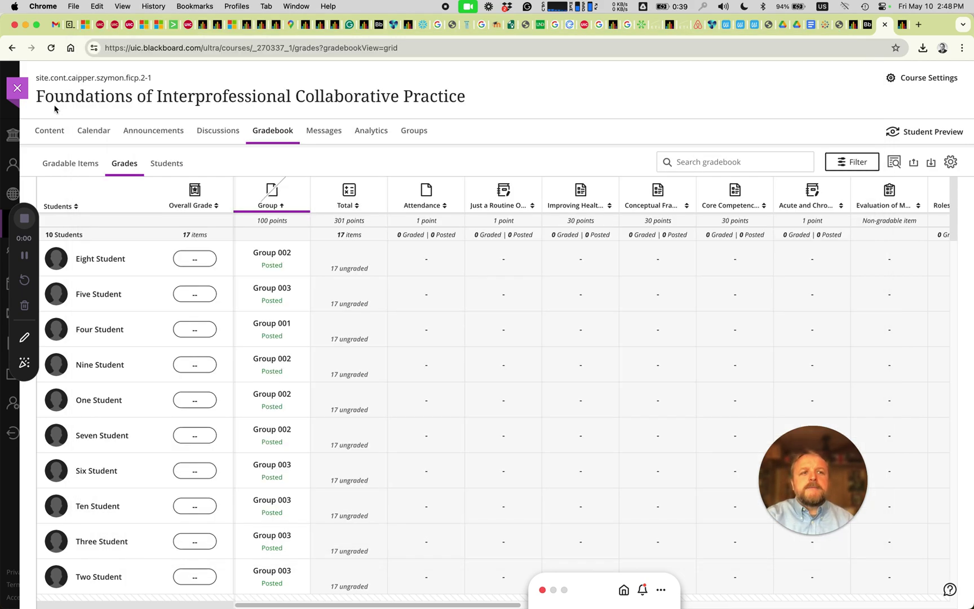